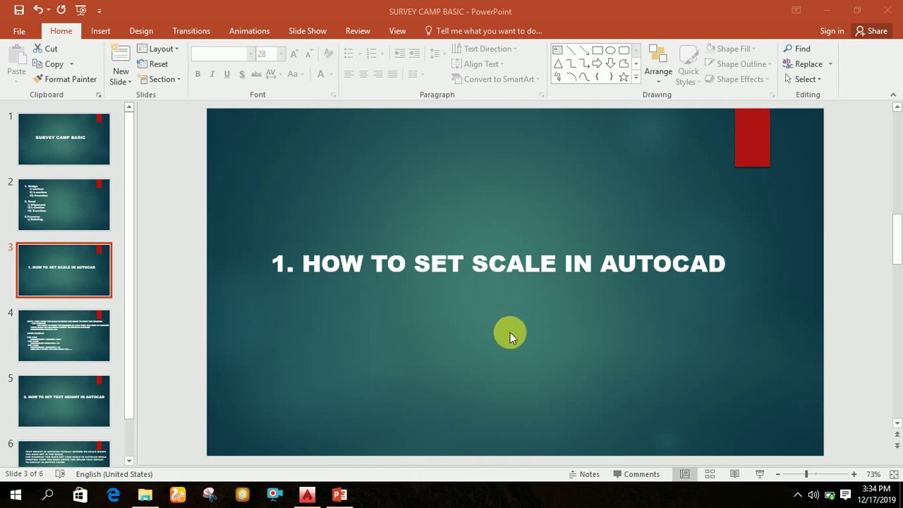
- Show slide 4 of the SURVEY CAMP BASIC deck, listing conversions such as 1:500 as 2:1
{"action": "left_click", "coordinate": [91, 323]}
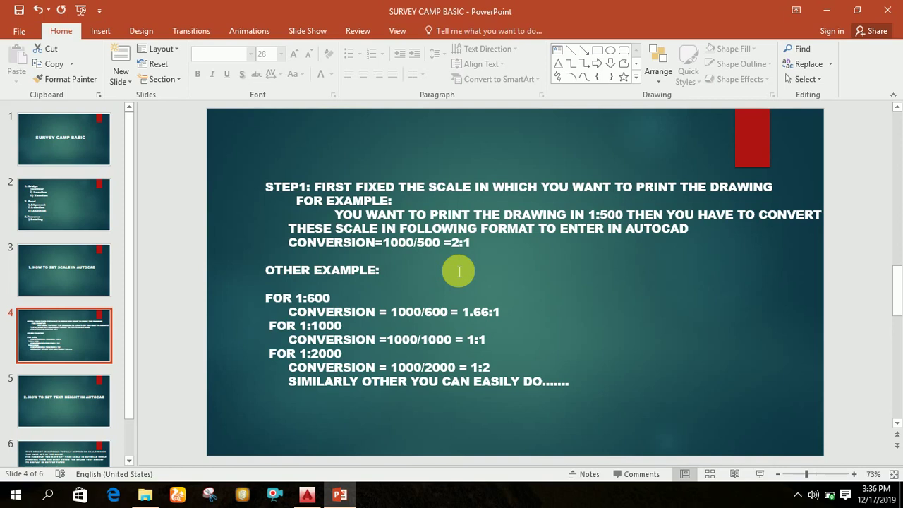
- Switch to AutoCAD and start a new blank drawing, Drawing1
{"action": "left_click", "coordinate": [309, 495]}
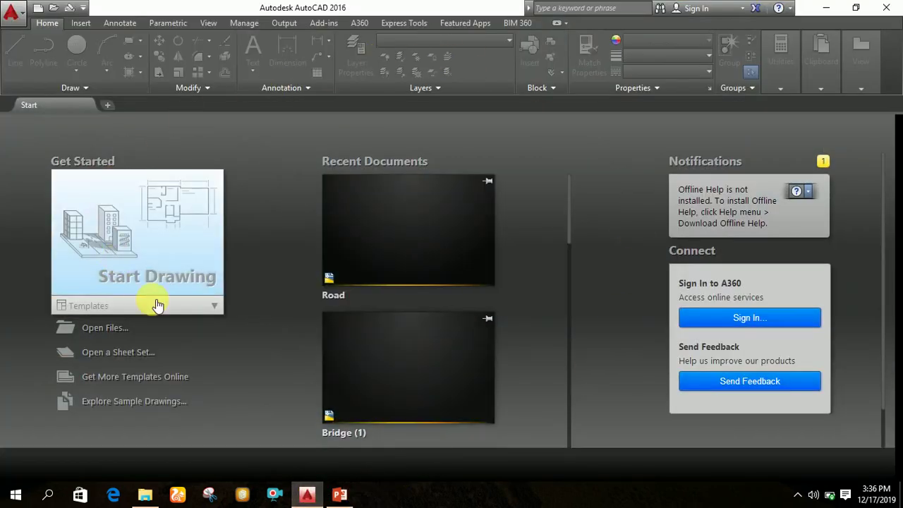
{"action": "left_click", "coordinate": [99, 273]}
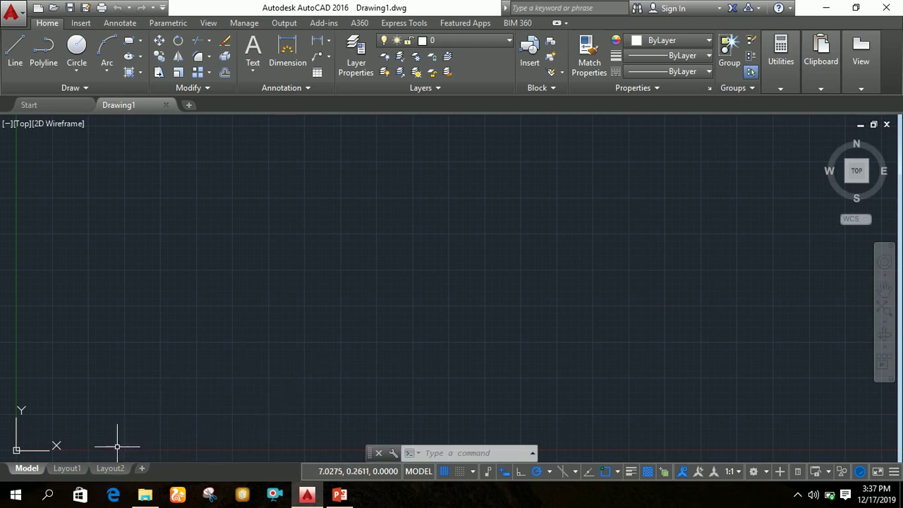
- Switch Drawing1 from model space to the Layout1 paper sheet
{"action": "left_click", "coordinate": [67, 468]}
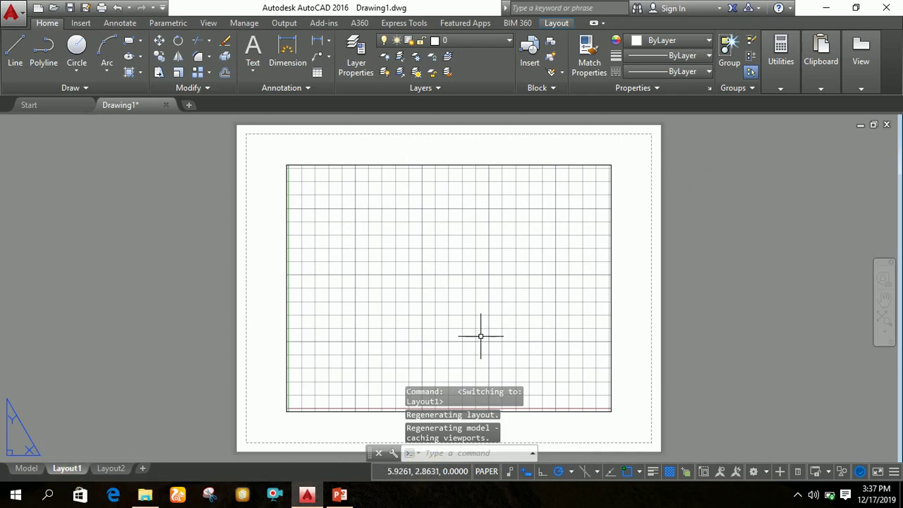
{"action": "left_click", "coordinate": [27, 468]}
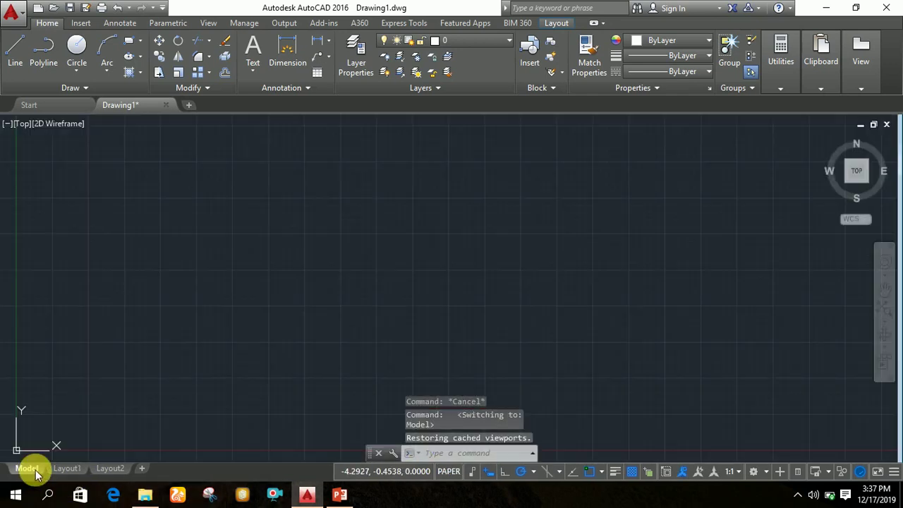
{"action": "left_click", "coordinate": [71, 469]}
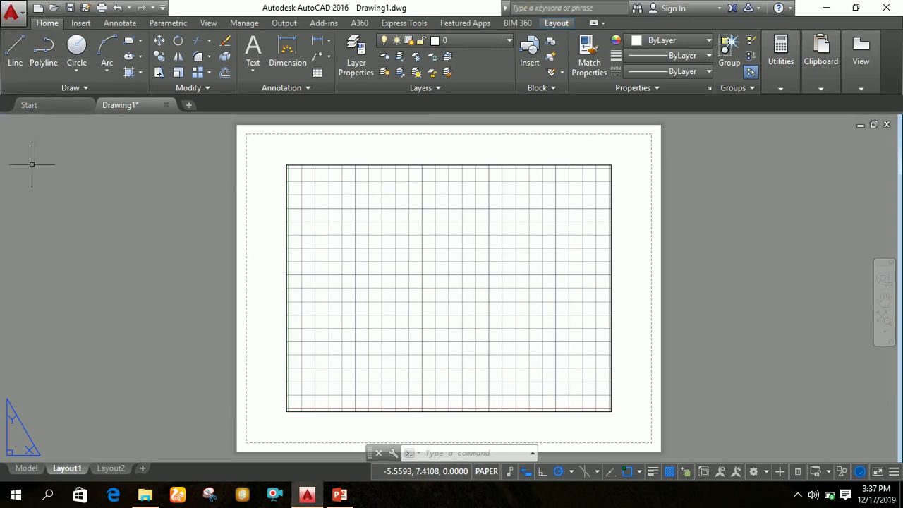
{"action": "left_click", "coordinate": [68, 468]}
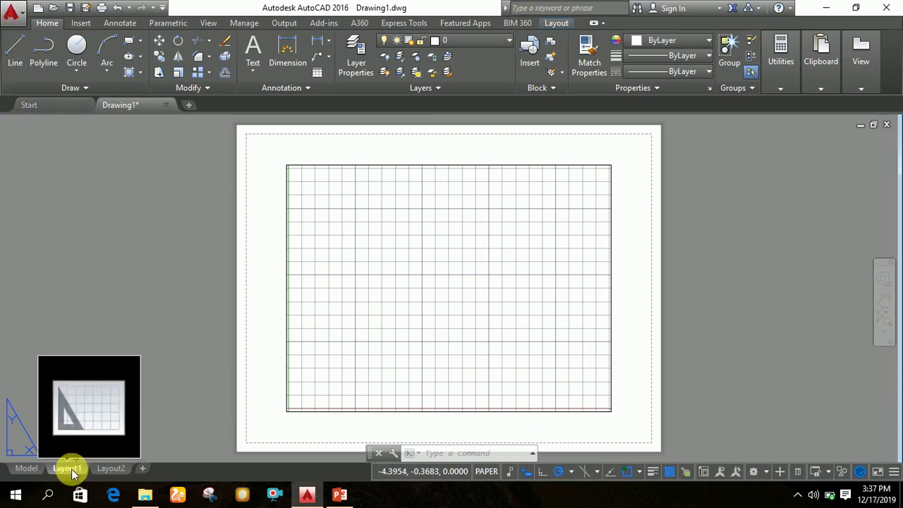
- From Layout1's Page Setup Manager, begin a new page setup proposed as Setup1
{"action": "right_click", "coordinate": [71, 469]}
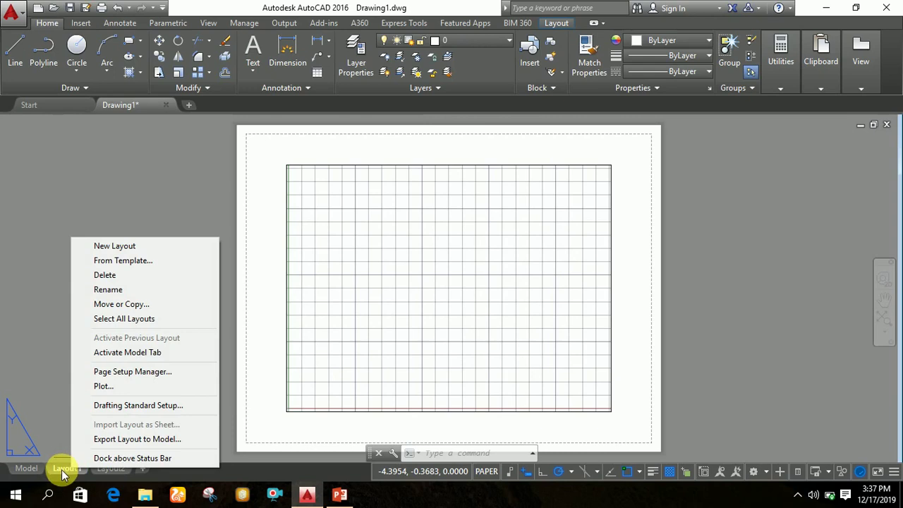
{"action": "left_click", "coordinate": [116, 374]}
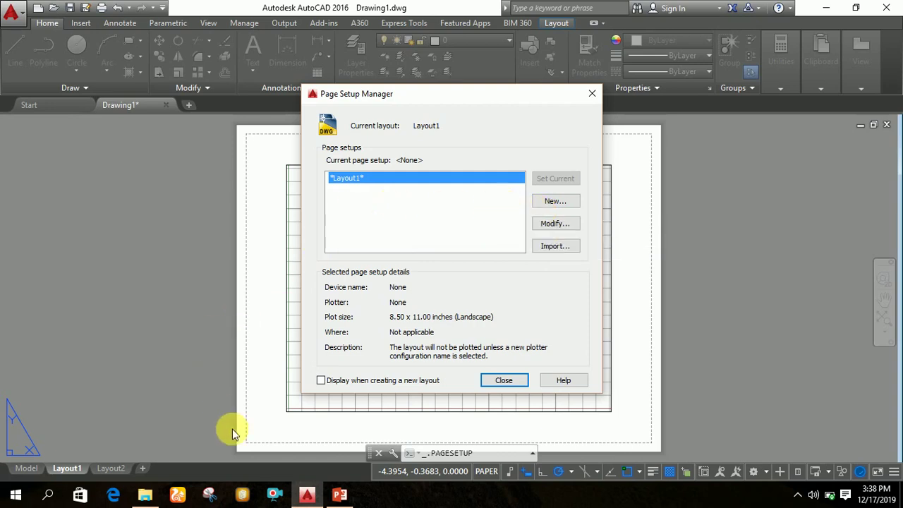
{"action": "left_click", "coordinate": [546, 206]}
{"action": "left_click", "coordinate": [555, 202]}
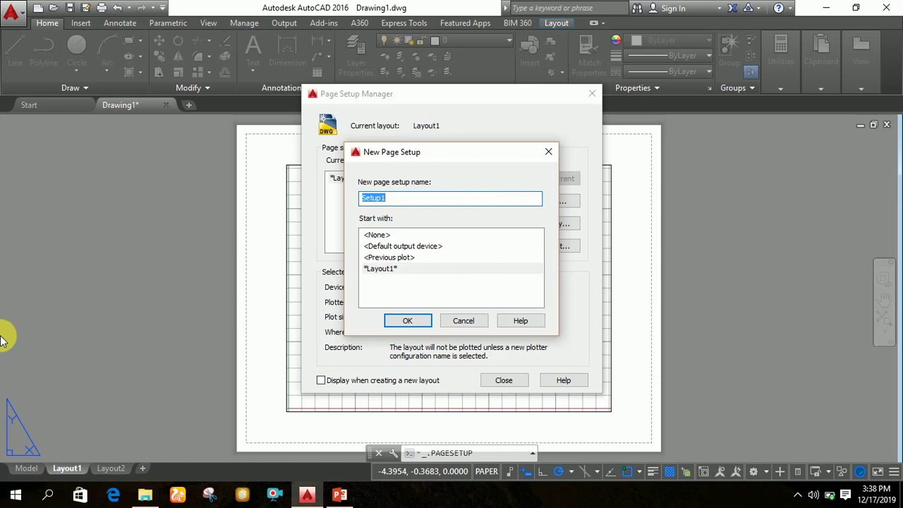
- Name the new page setup 'new' and confirm it
{"action": "type", "text": "new"}
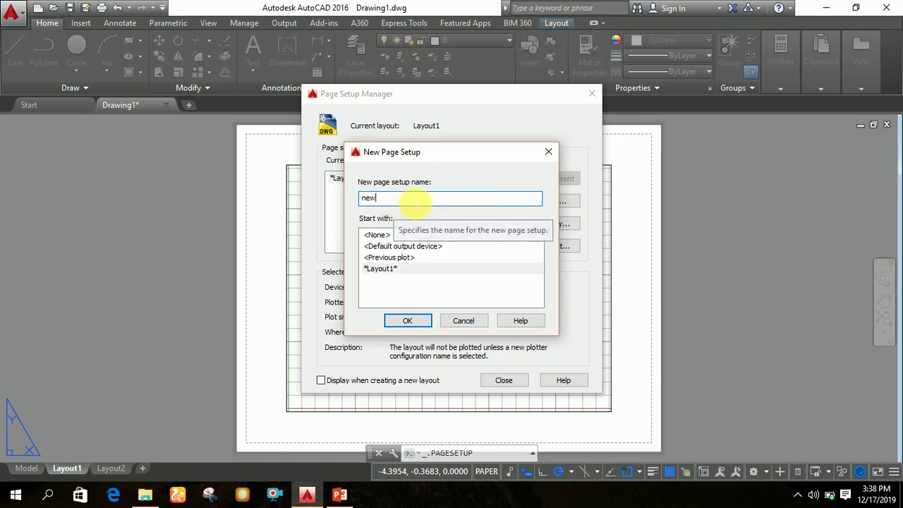
{"action": "left_click", "coordinate": [425, 322]}
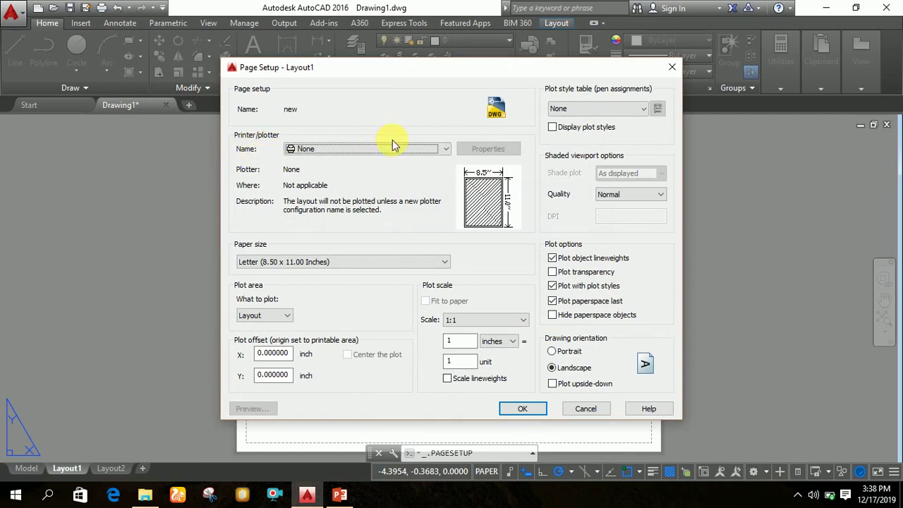
- Set the plotter to DWG To PDF.pc3 and the paper to ISO A4 (210.00 x 297.00 MM)
{"action": "left_click", "coordinate": [446, 150]}
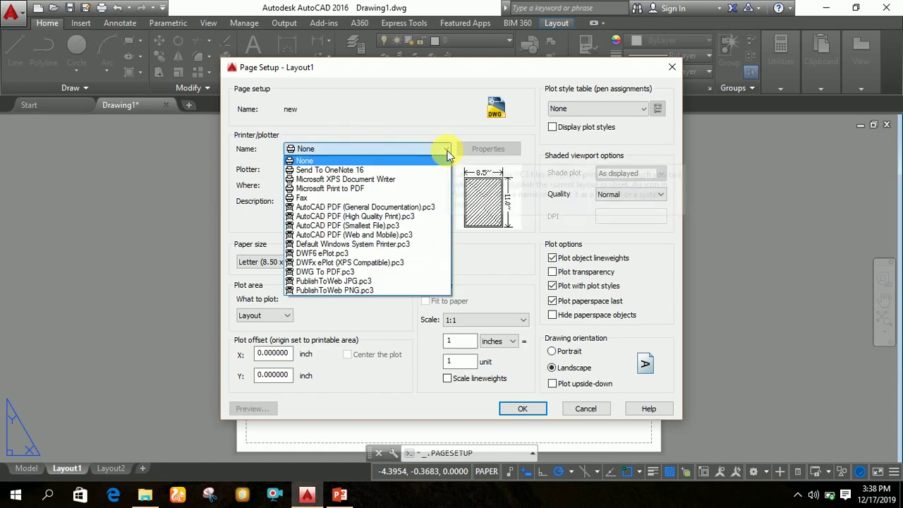
{"action": "left_click", "coordinate": [407, 275]}
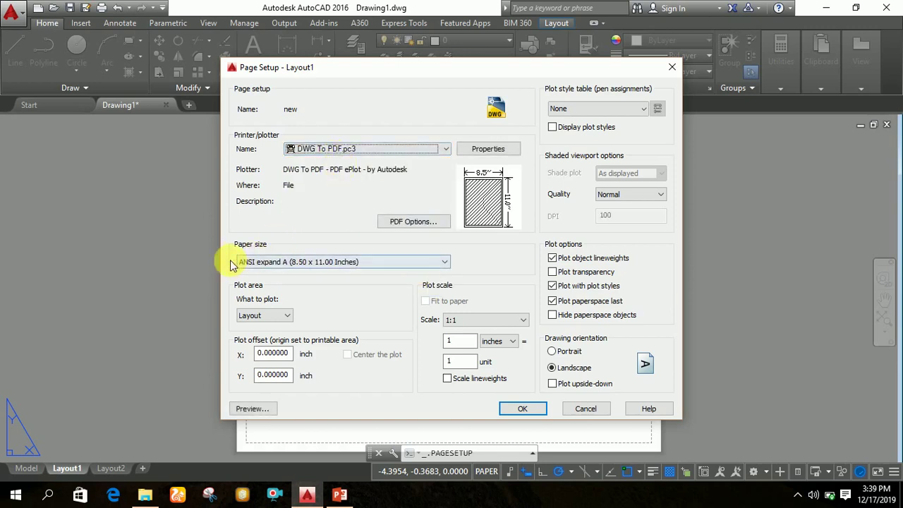
{"action": "left_click", "coordinate": [321, 266]}
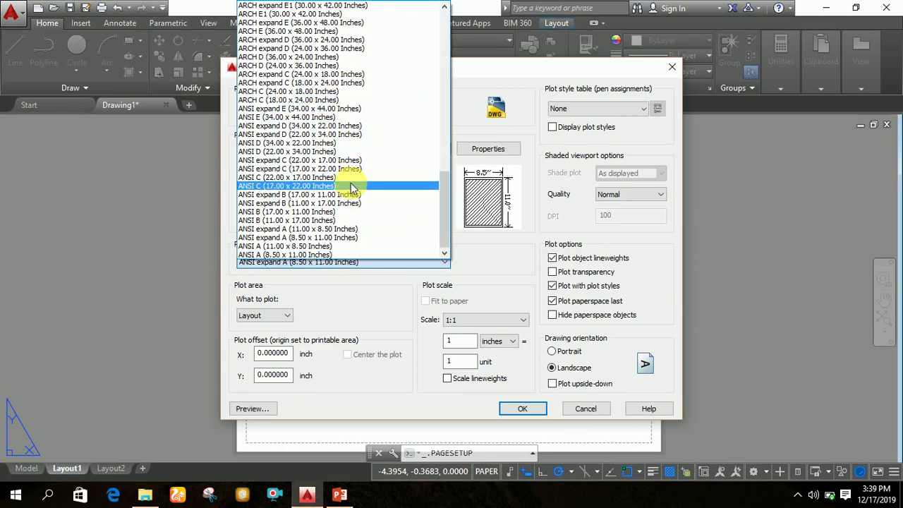
{"action": "scroll", "coordinate": [351, 187], "scroll_direction": "up", "scroll_amount": 1}
{"action": "scroll", "coordinate": [351, 186], "scroll_direction": "up", "scroll_amount": 6}
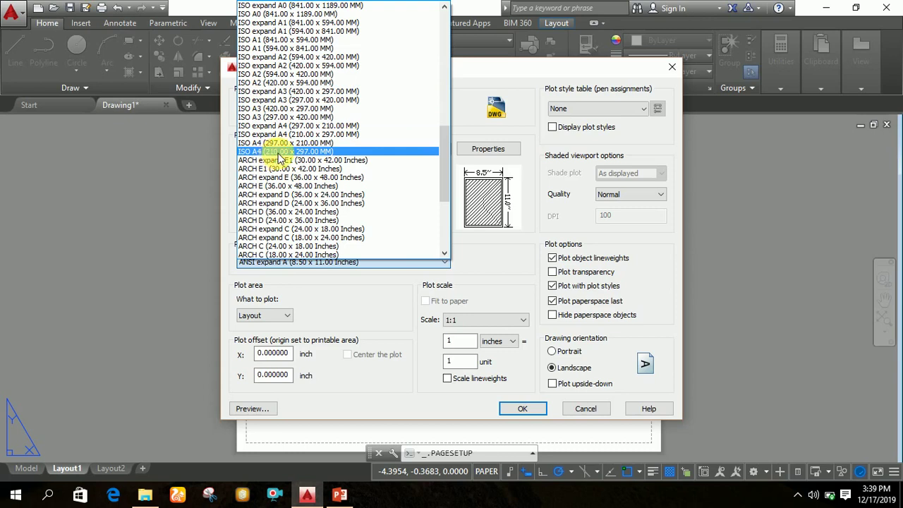
{"action": "left_click", "coordinate": [280, 152]}
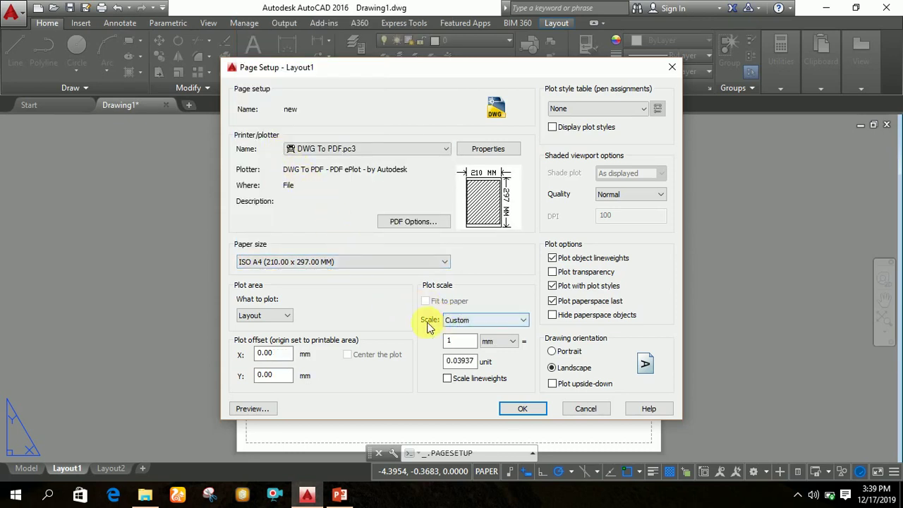
- Set the custom scale to 1 mm = 1 unit, keep Landscape, and save the page setup
{"action": "left_click", "coordinate": [460, 360]}
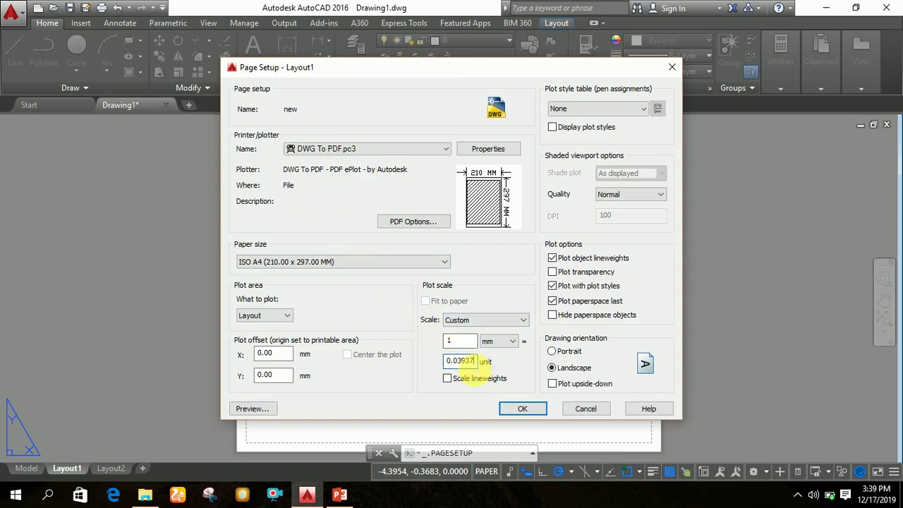
{"action": "key", "text": "BackSpace"}
{"action": "type", "text": "1"}
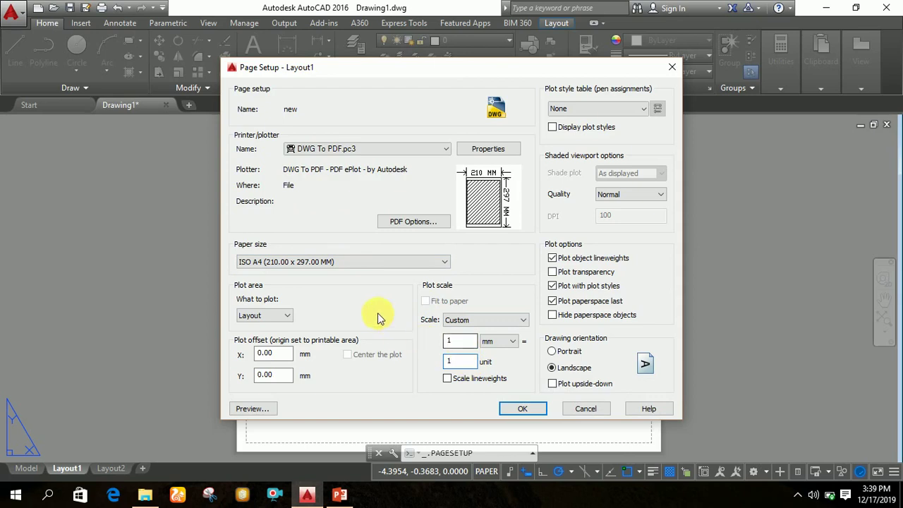
{"action": "left_click", "coordinate": [460, 340]}
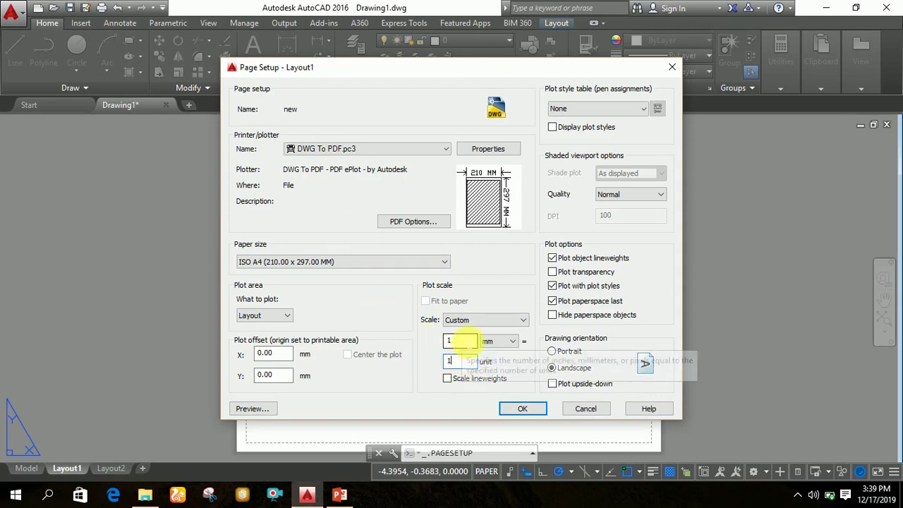
{"action": "left_click", "coordinate": [457, 361]}
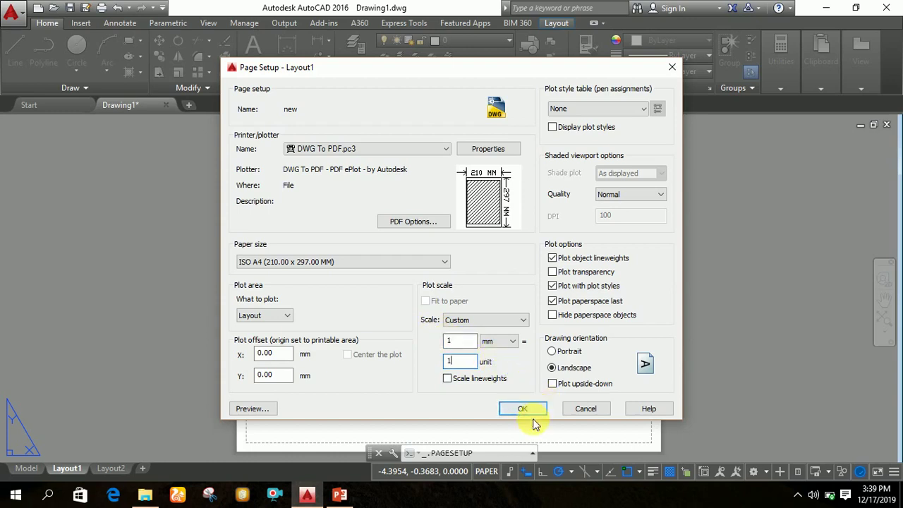
{"action": "left_click", "coordinate": [558, 375]}
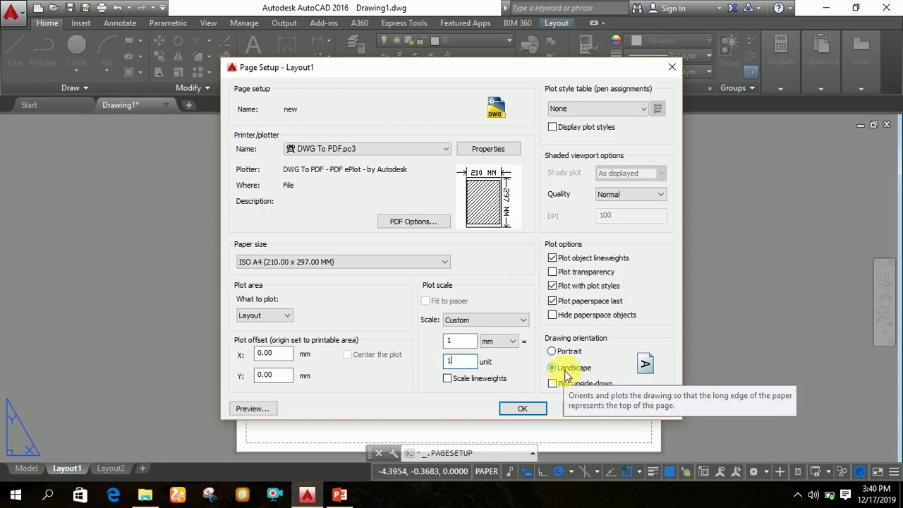
{"action": "left_click", "coordinate": [522, 410]}
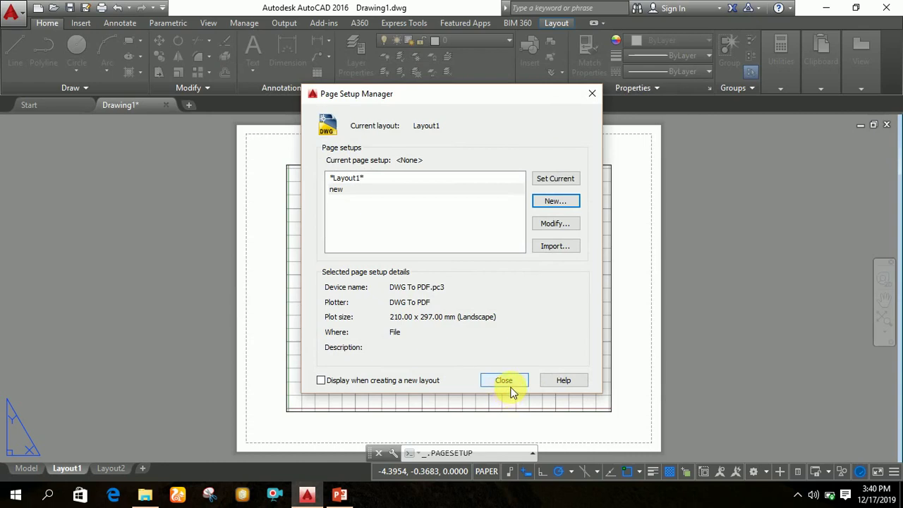
- Make 'new' the current page setup for Layout1 and close the manager
{"action": "left_click", "coordinate": [361, 191]}
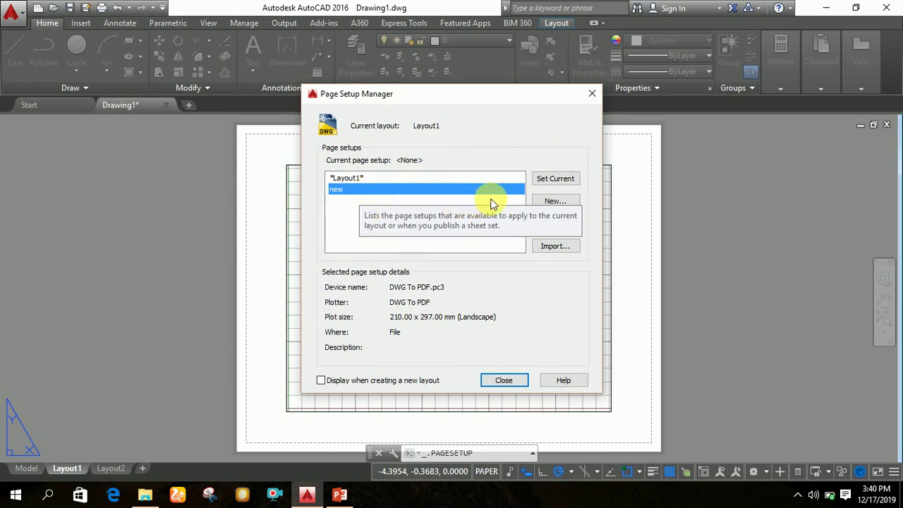
{"action": "left_click", "coordinate": [564, 181]}
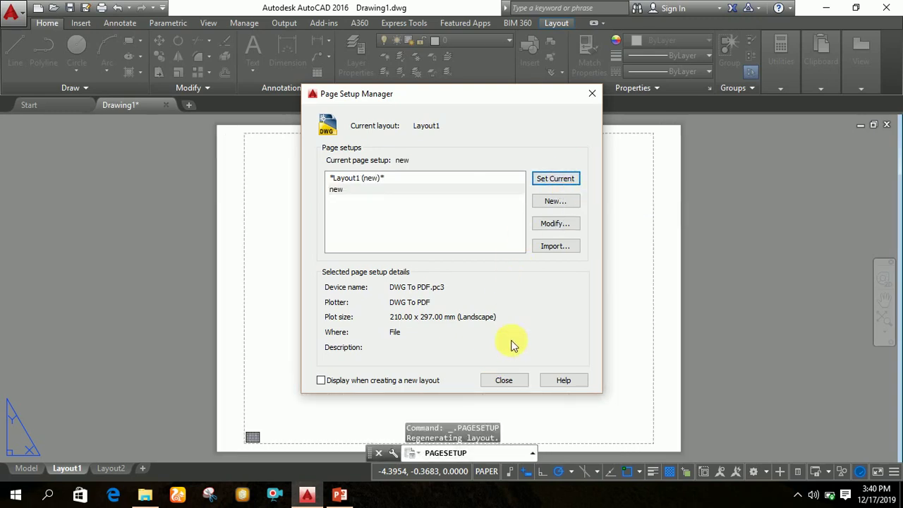
{"action": "left_click", "coordinate": [514, 379]}
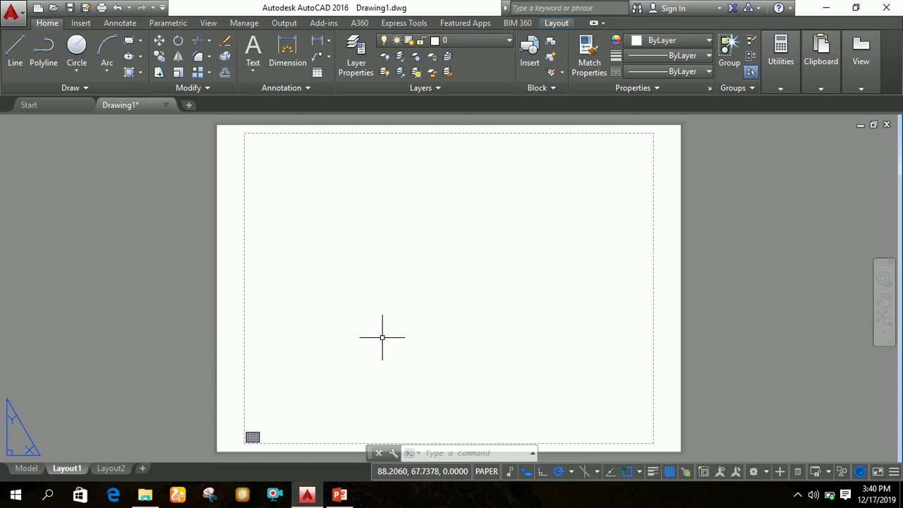
- Select everything on Layout1 and erase the original viewport
{"action": "key", "text": "ctrl+a"}
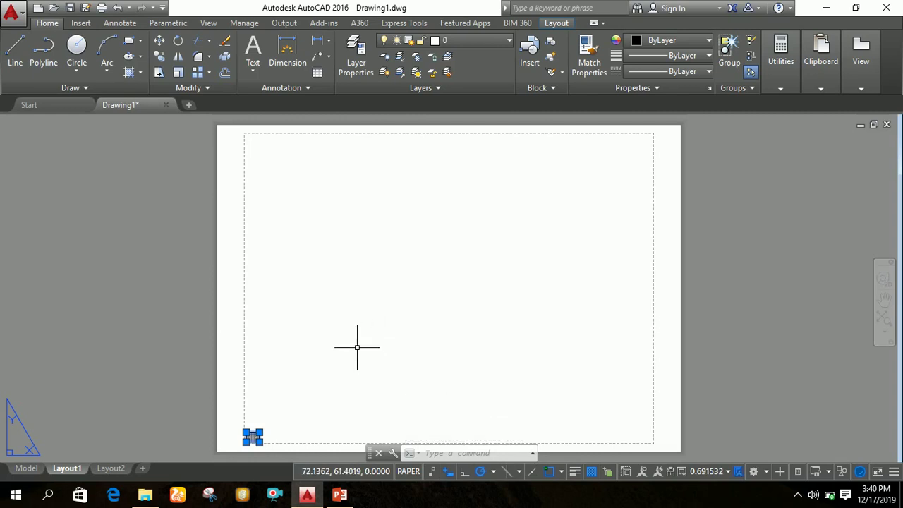
{"action": "key", "text": "Delete"}
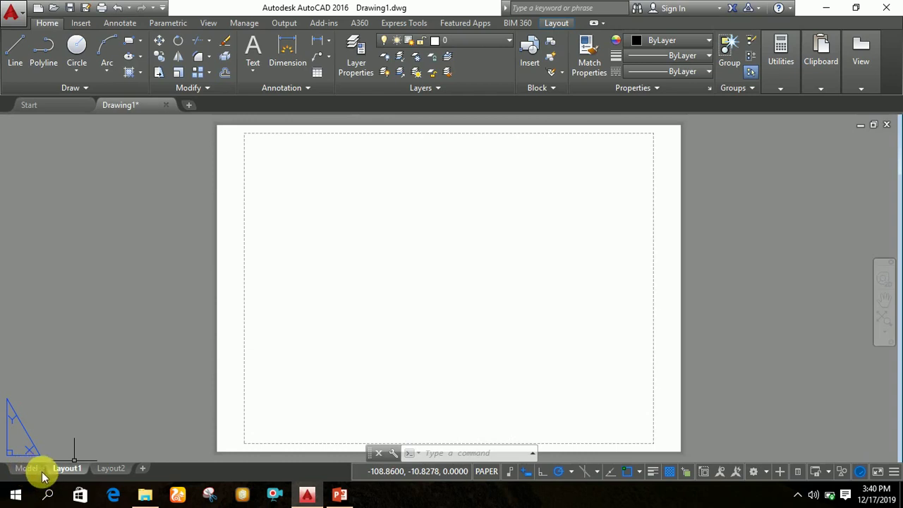
- Start a rectangular viewport with its first corner at the sheet's top-left
{"action": "left_click", "coordinate": [562, 26]}
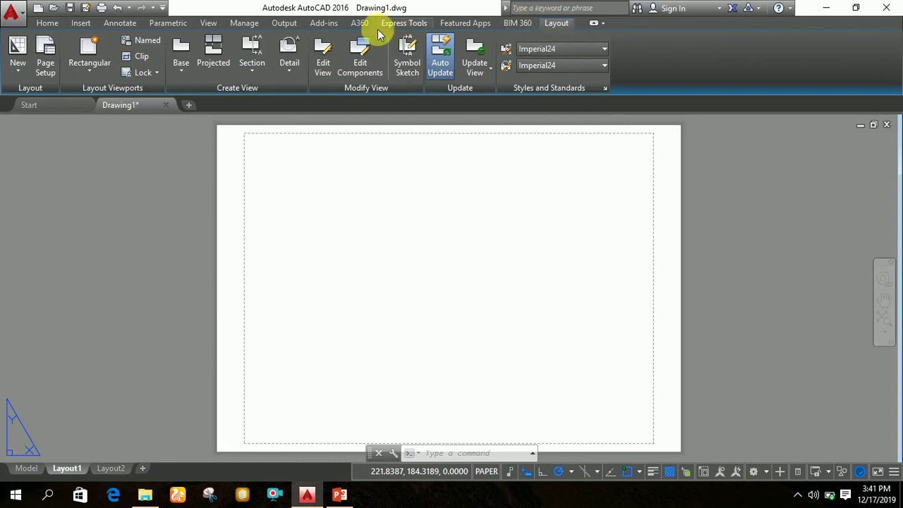
{"action": "left_click", "coordinate": [99, 54]}
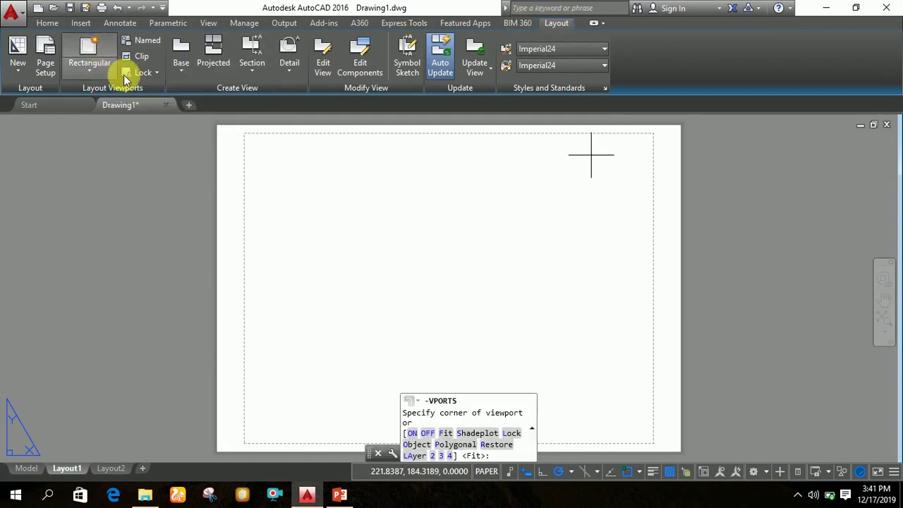
{"action": "scroll", "coordinate": [262, 137], "scroll_direction": "up", "scroll_amount": 3}
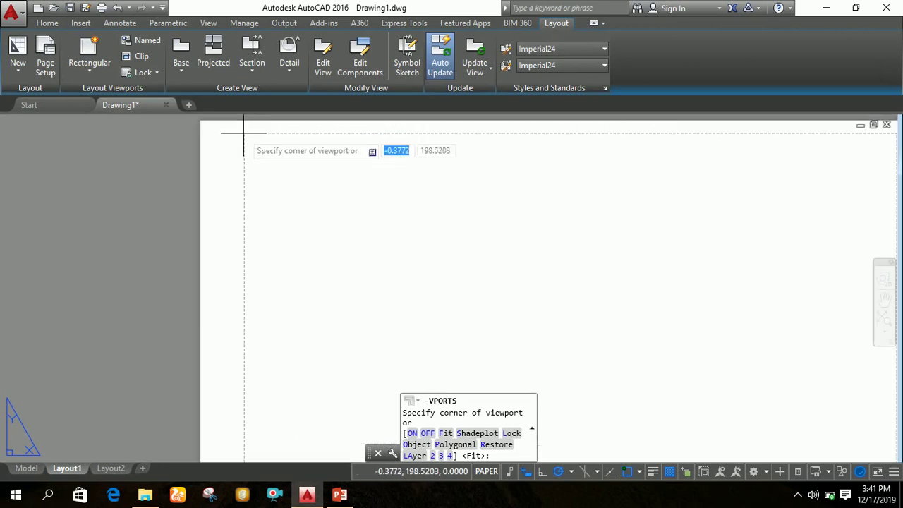
{"action": "scroll", "coordinate": [261, 137], "scroll_direction": "down", "scroll_amount": 2}
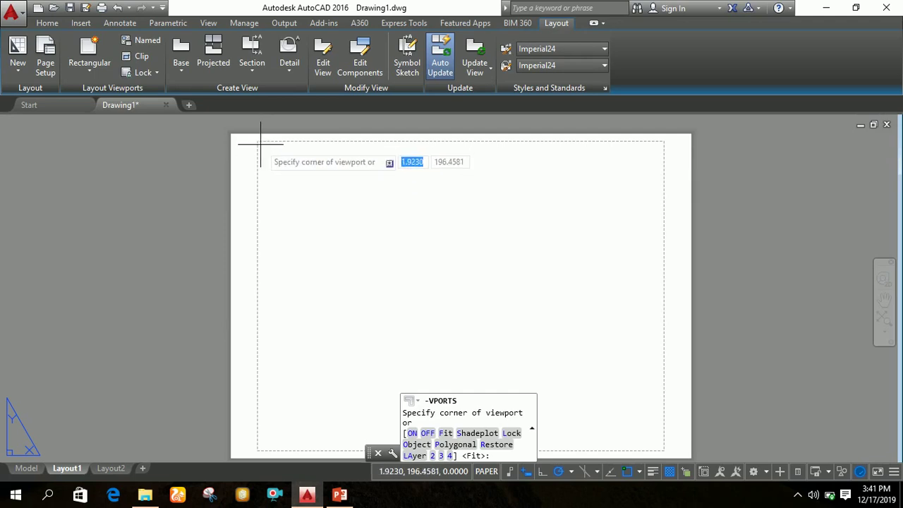
{"action": "scroll", "coordinate": [260, 144], "scroll_direction": "up", "scroll_amount": 3}
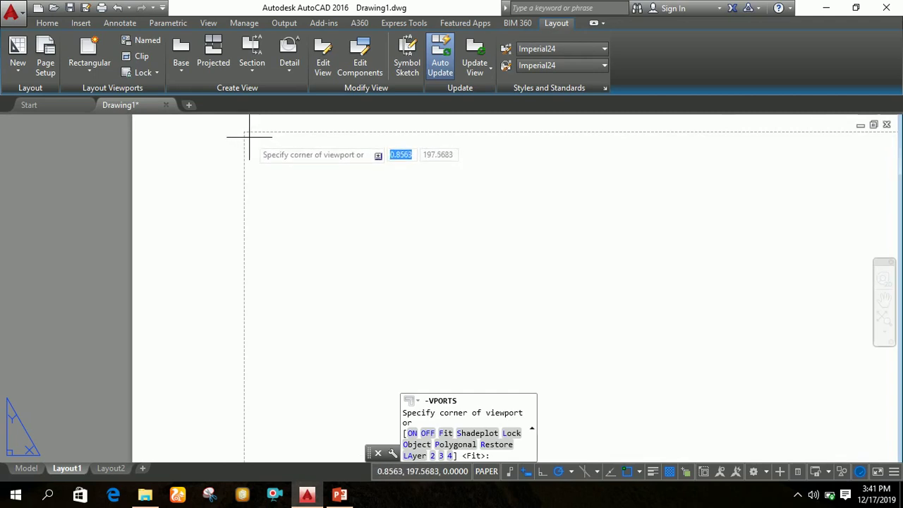
{"action": "left_click", "coordinate": [249, 137]}
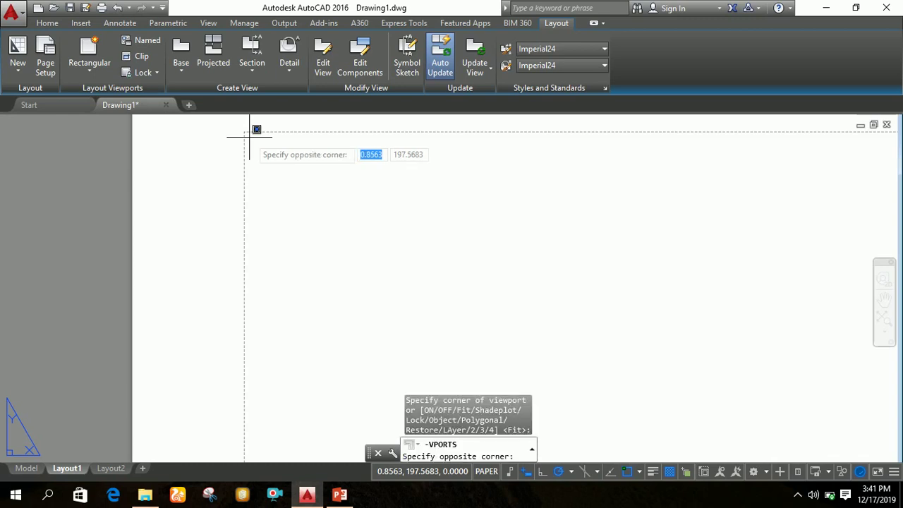
- Finish the viewport at the sheet's bottom-right corner and recentre the sheet in view
{"action": "scroll", "coordinate": [619, 313], "scroll_direction": "down", "scroll_amount": 3}
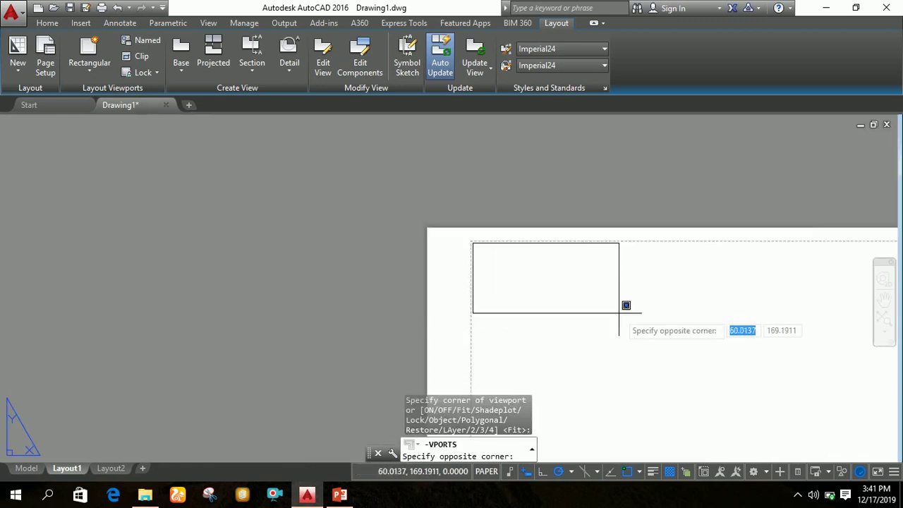
{"action": "scroll", "coordinate": [772, 365], "scroll_direction": "up", "scroll_amount": 3}
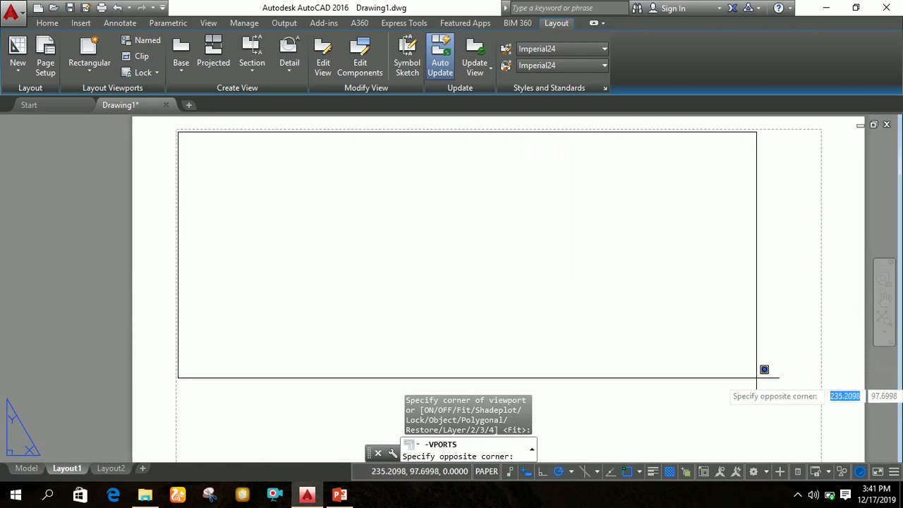
{"action": "scroll", "coordinate": [793, 391], "scroll_direction": "down", "scroll_amount": 3}
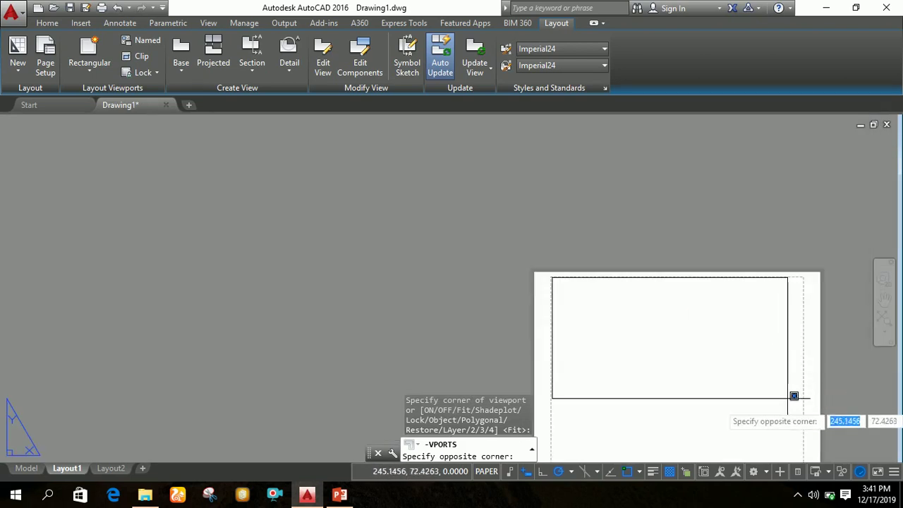
{"action": "middle_click_drag", "start_coordinate": [788, 399], "coordinate": [615, 282]}
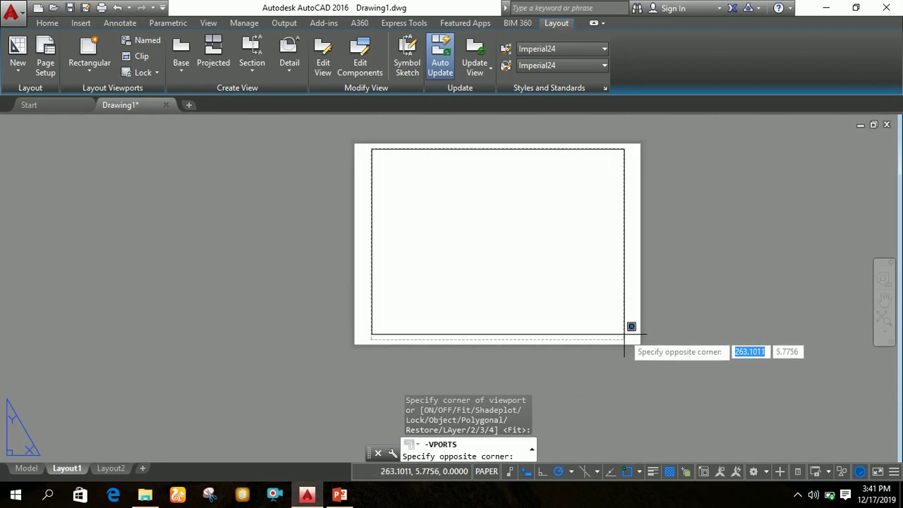
{"action": "scroll", "coordinate": [624, 334], "scroll_direction": "up", "scroll_amount": 5}
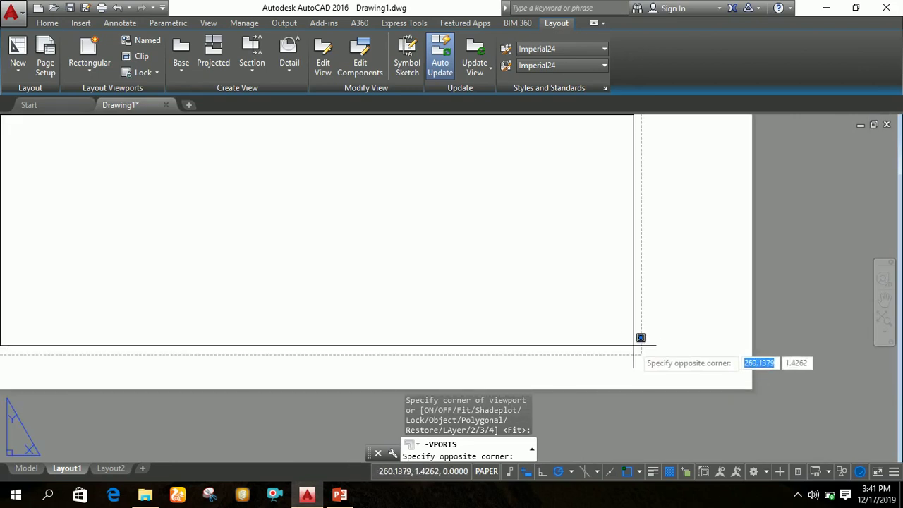
{"action": "left_click", "coordinate": [640, 337]}
{"action": "scroll", "coordinate": [635, 342], "scroll_direction": "down", "scroll_amount": 4}
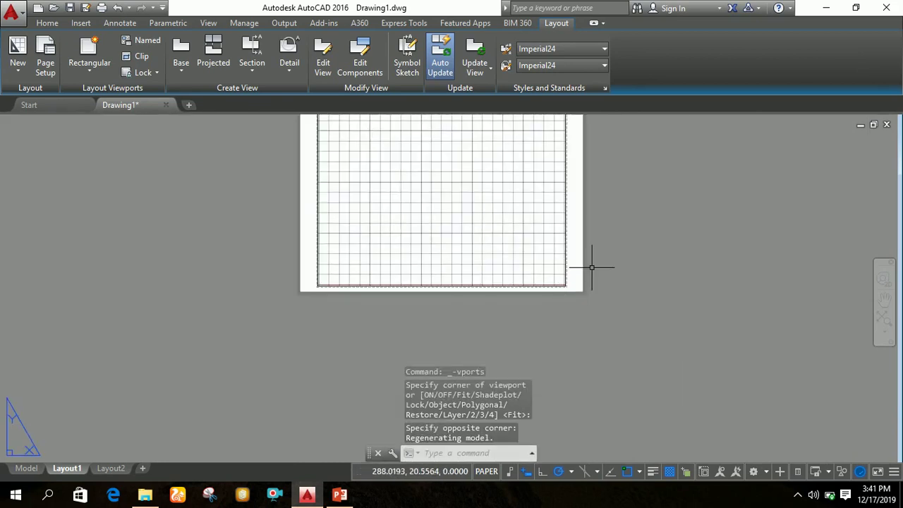
{"action": "middle_click_drag", "start_coordinate": [680, 241], "coordinate": [574, 346]}
{"action": "scroll", "coordinate": [557, 336], "scroll_direction": "up", "scroll_amount": 1}
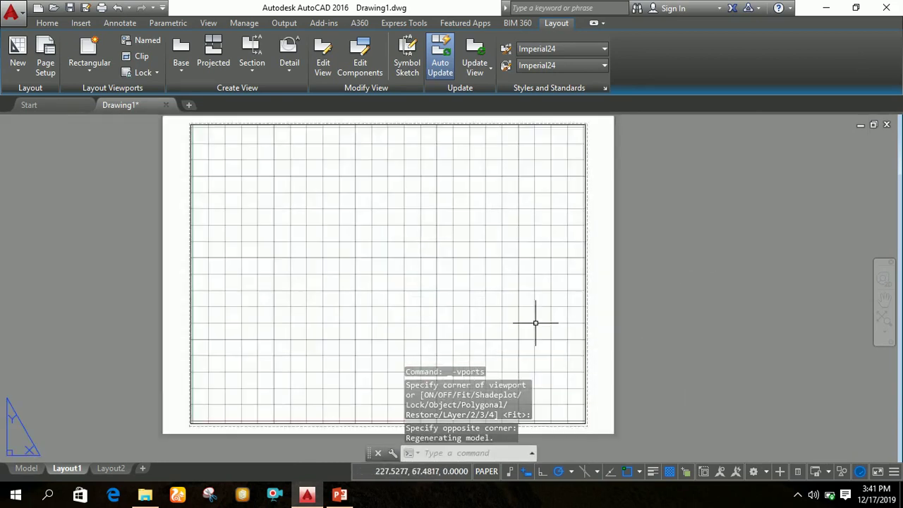
{"action": "scroll", "coordinate": [536, 322], "scroll_direction": "down", "scroll_amount": 1}
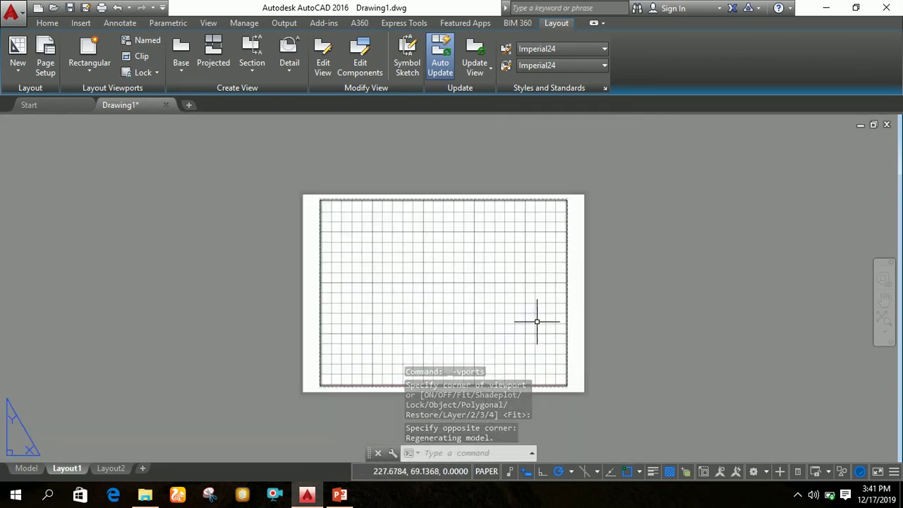
{"action": "left_click", "coordinate": [431, 301]}
- Activate the Layout1 viewport at scale 21.425223 and bring up the viewport scale list
{"action": "double_click", "coordinate": [431, 300]}
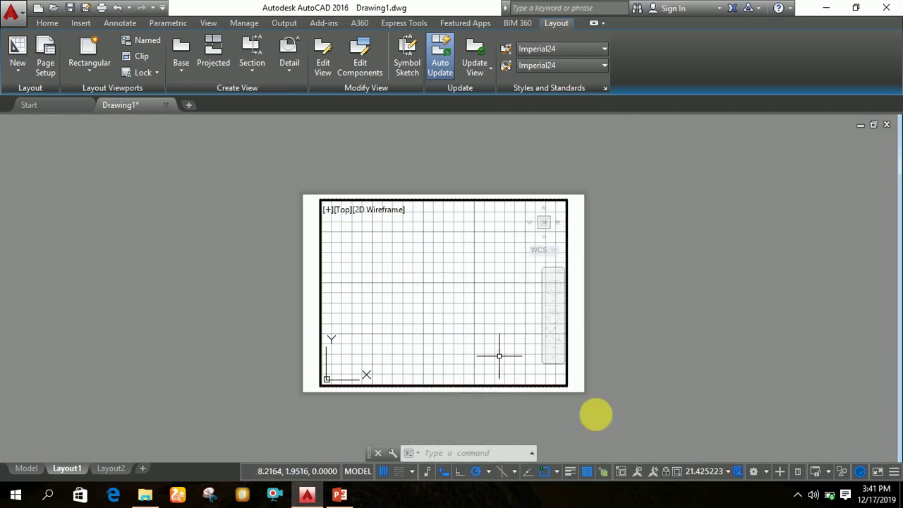
{"action": "left_click", "coordinate": [726, 474]}
{"action": "scroll", "coordinate": [695, 321], "scroll_direction": "down", "scroll_amount": 3}
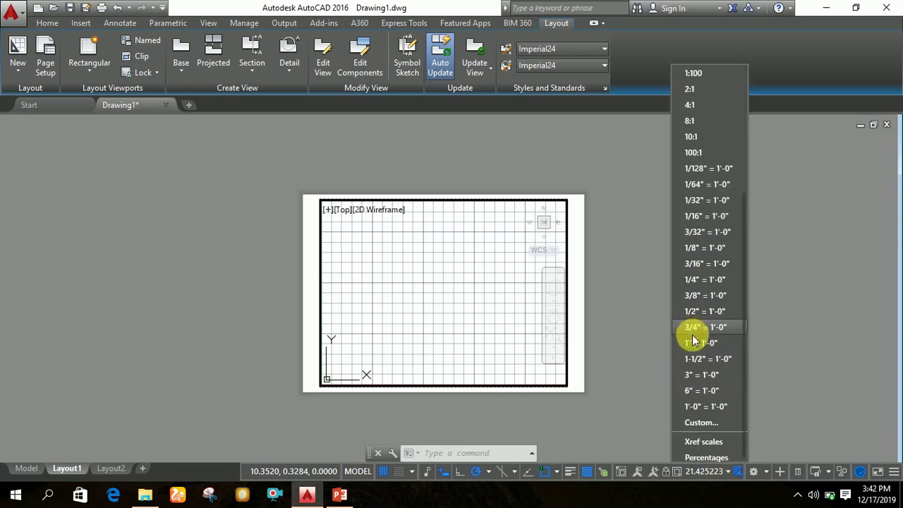
- Choose Custom viewport scale, start adding a new scale, and bring up the PowerPoint conversion slide
{"action": "left_click", "coordinate": [722, 420]}
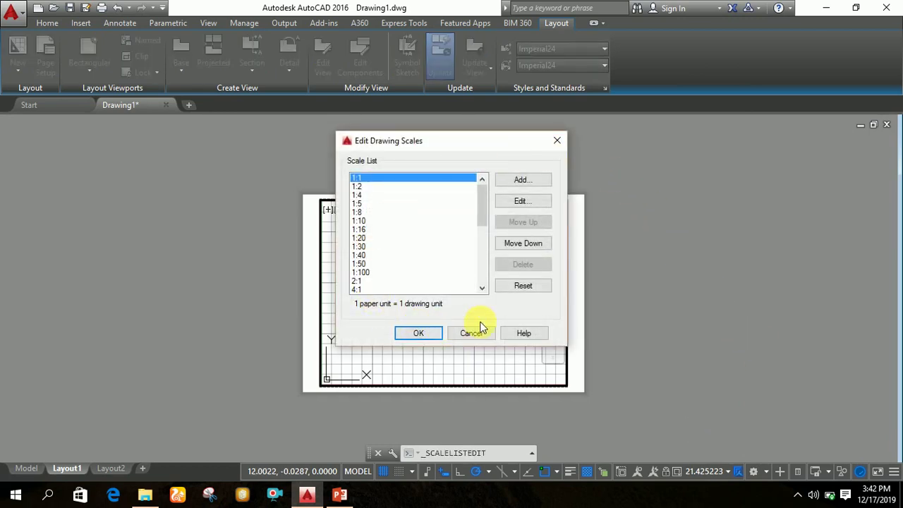
{"action": "left_click", "coordinate": [525, 179]}
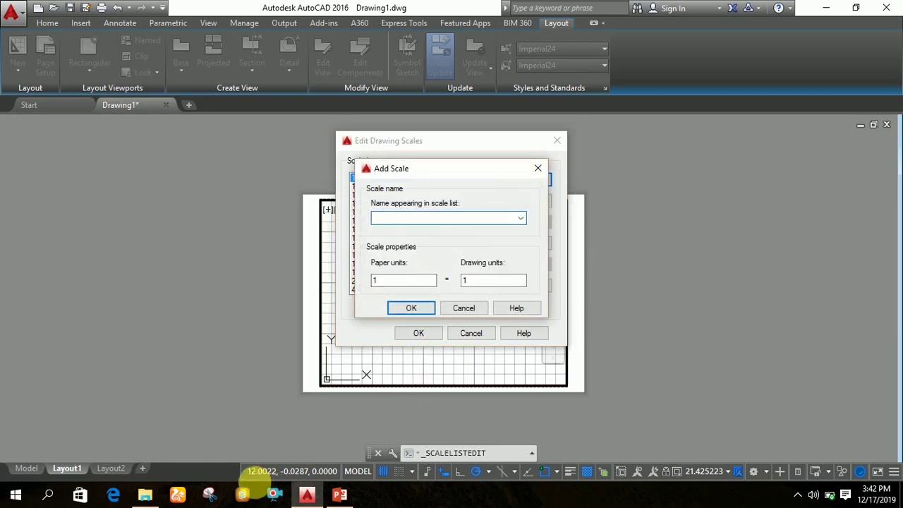
{"action": "left_click", "coordinate": [339, 495]}
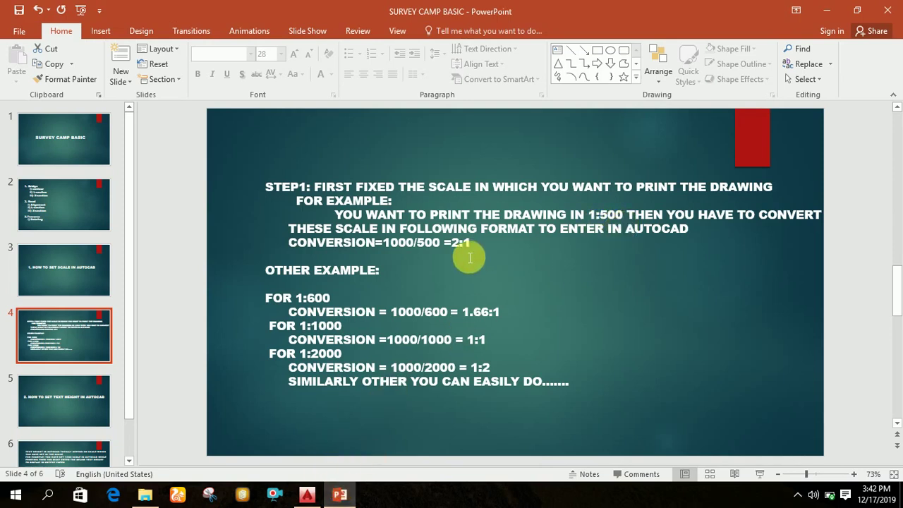
- Return to AutoCAD's Add Scale form and name the new scale 2:1
{"action": "left_click", "coordinate": [310, 497]}
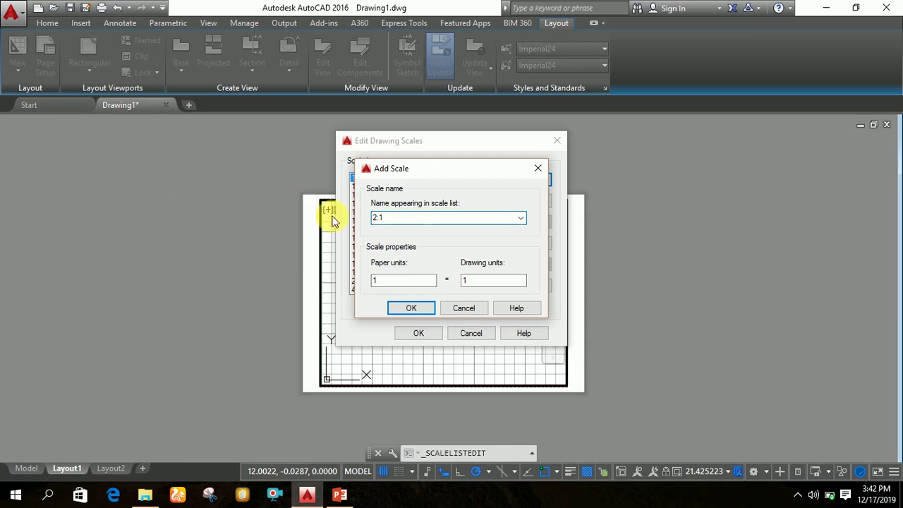
- Define 2:1 as 2 paper units = 1 drawing unit, redefine the existing 2:1, and close the dialogs
{"action": "left_click", "coordinate": [406, 281]}
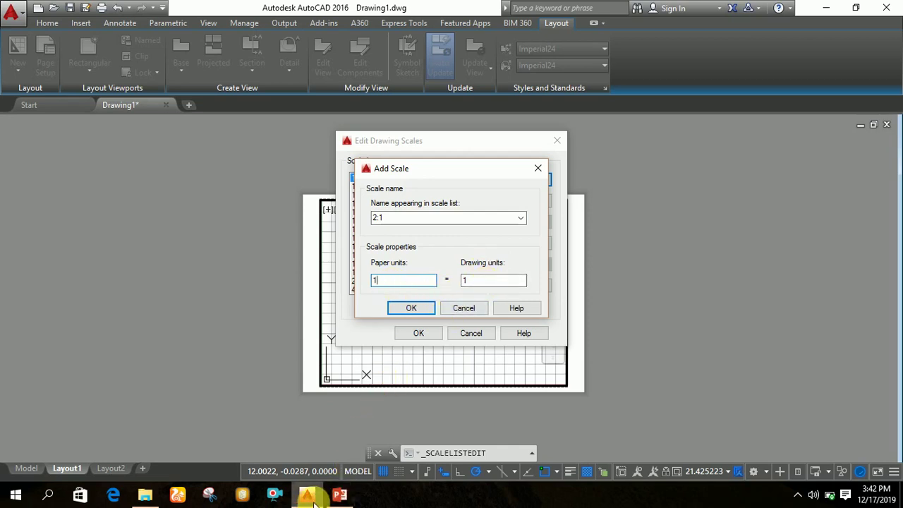
{"action": "left_click", "coordinate": [340, 496]}
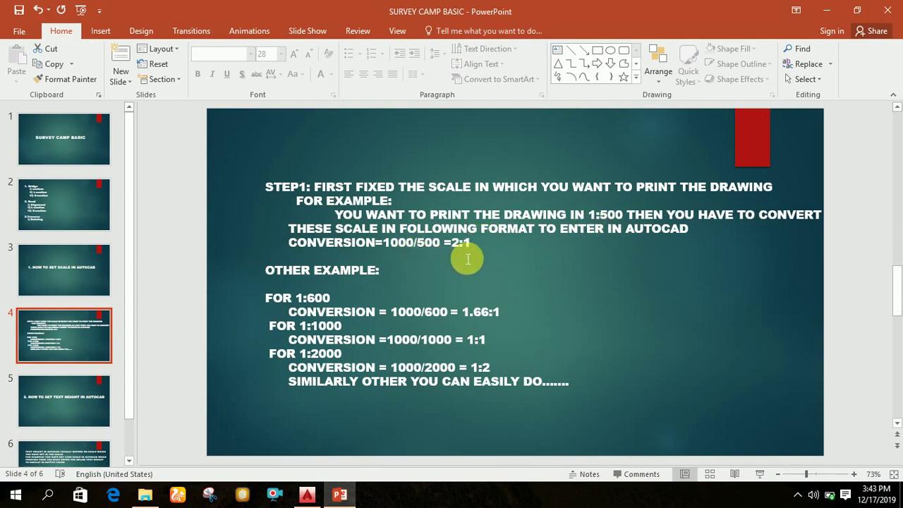
{"action": "left_click", "coordinate": [307, 495]}
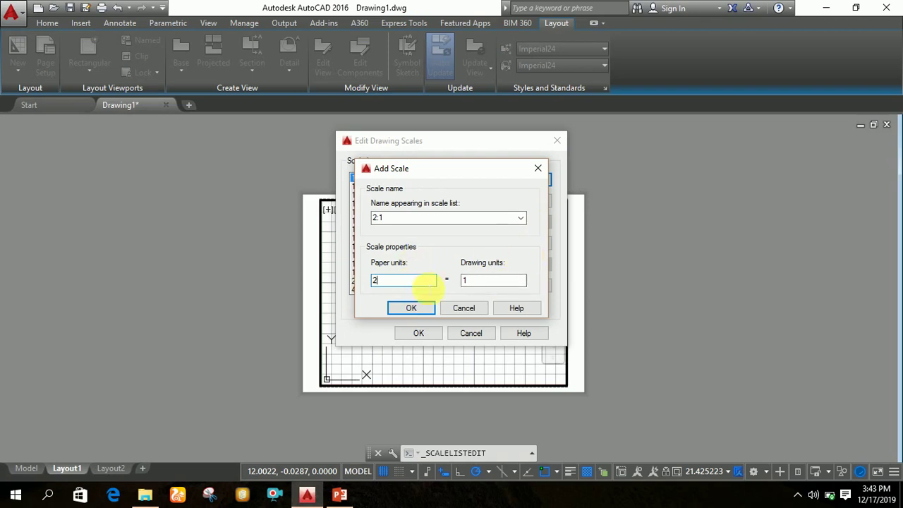
{"action": "left_click", "coordinate": [415, 309]}
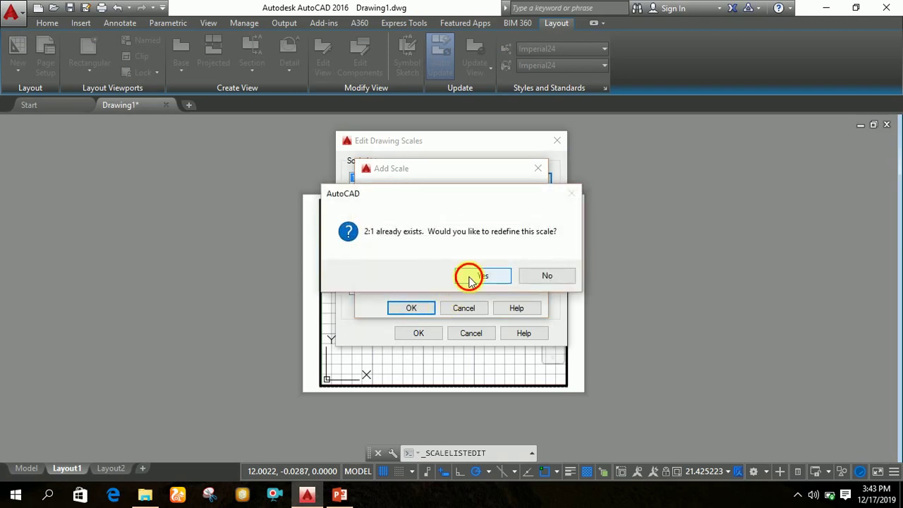
{"action": "left_click", "coordinate": [471, 280]}
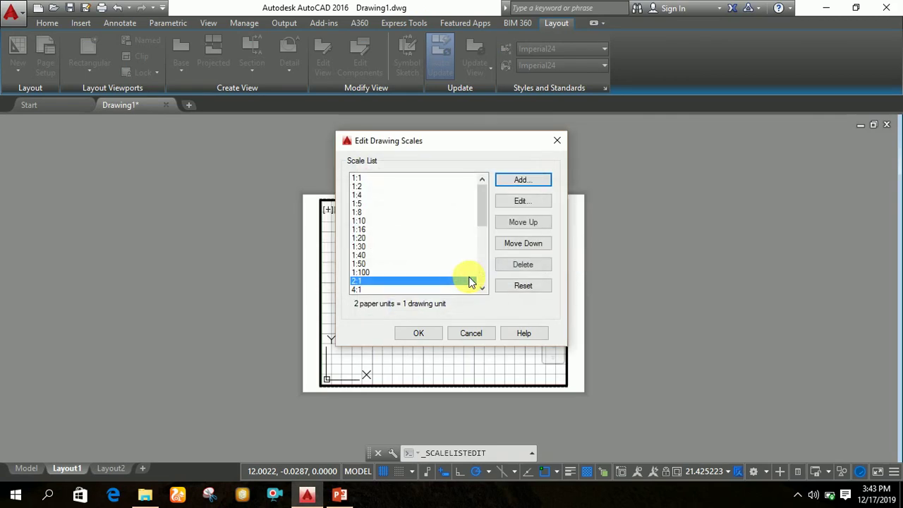
{"action": "left_click", "coordinate": [418, 333]}
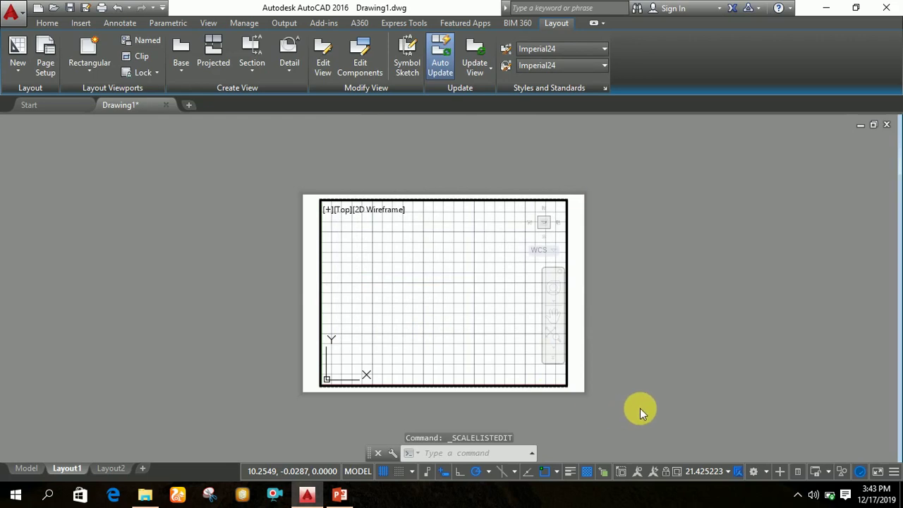
- Set the Layout1 viewport scale to 2:1 from the status-bar scale list
{"action": "left_click", "coordinate": [728, 476]}
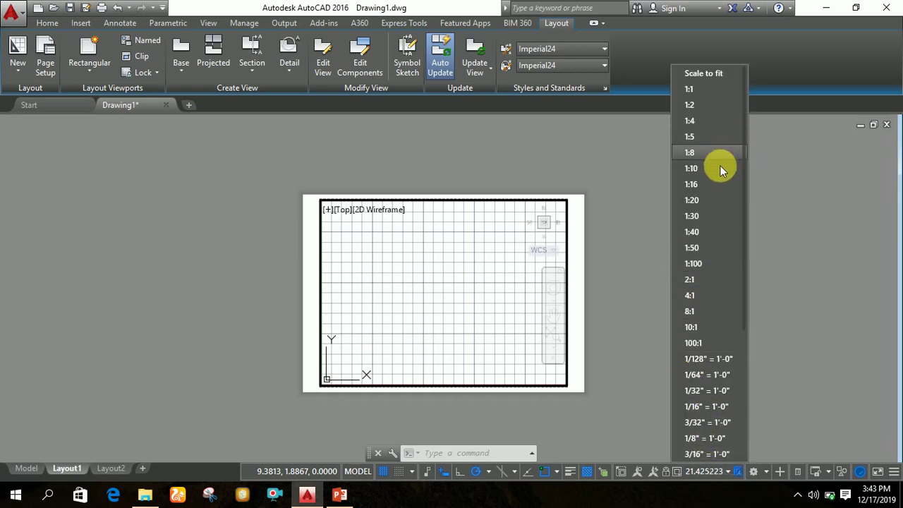
{"action": "left_click", "coordinate": [709, 280]}
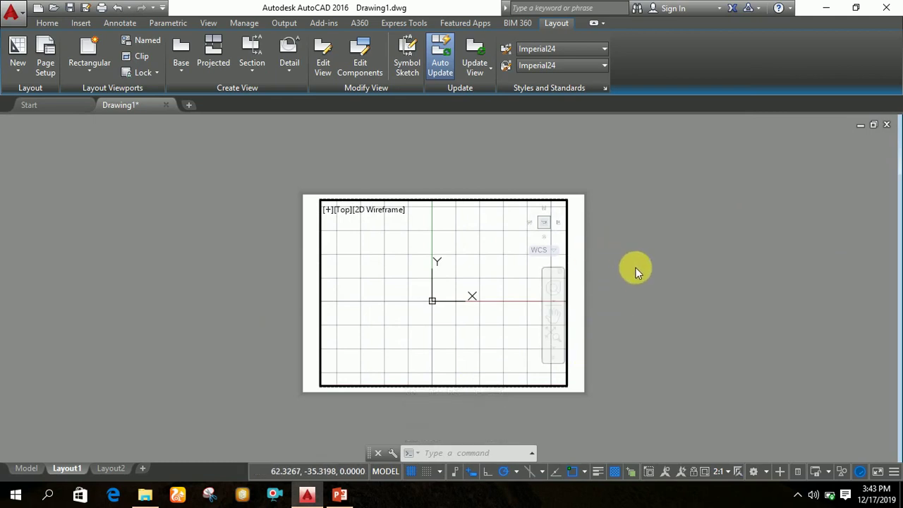
- Return to paper space and recentre the Layout1 sheet in the view
{"action": "double_click", "coordinate": [683, 318]}
{"action": "scroll", "coordinate": [417, 383], "scroll_direction": "up", "scroll_amount": 4}
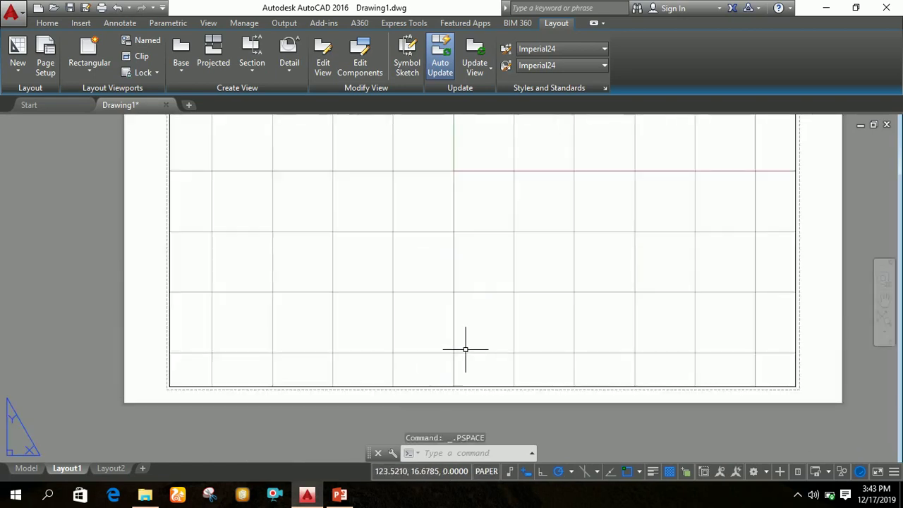
{"action": "scroll", "coordinate": [466, 349], "scroll_direction": "down", "scroll_amount": 4}
{"action": "middle_click_drag", "start_coordinate": [698, 278], "coordinate": [641, 304]}
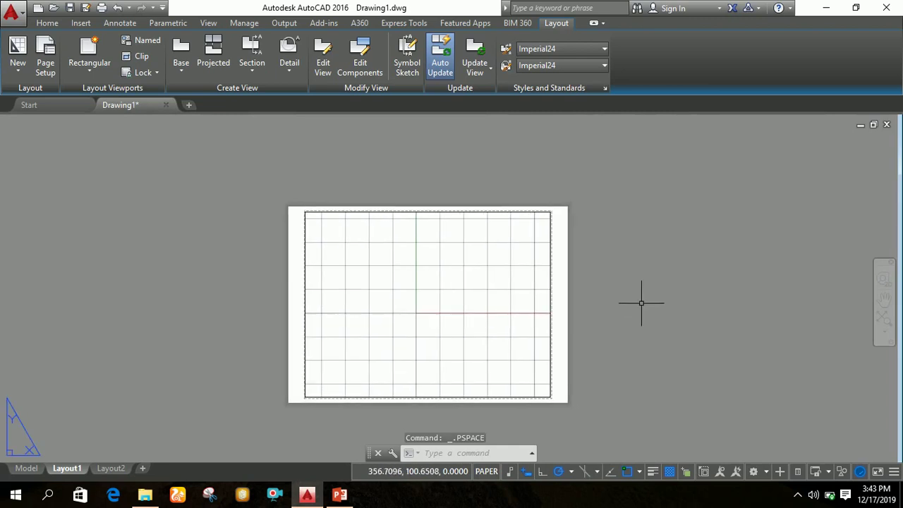
- Reactivate the viewport and zoom until the origin sits lower-left, scale reading 5.105181
{"action": "double_click", "coordinate": [402, 334]}
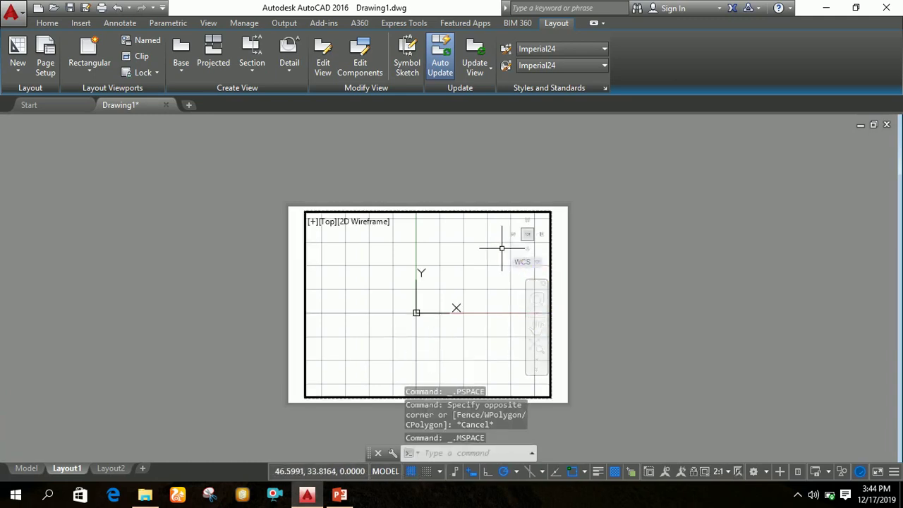
{"action": "scroll", "coordinate": [414, 354], "scroll_direction": "up", "scroll_amount": 1}
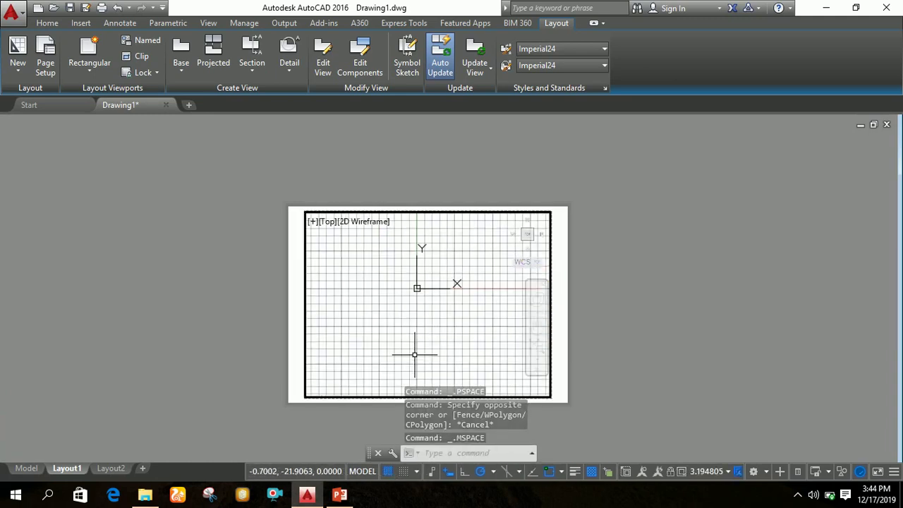
{"action": "scroll", "coordinate": [414, 355], "scroll_direction": "up", "scroll_amount": 1}
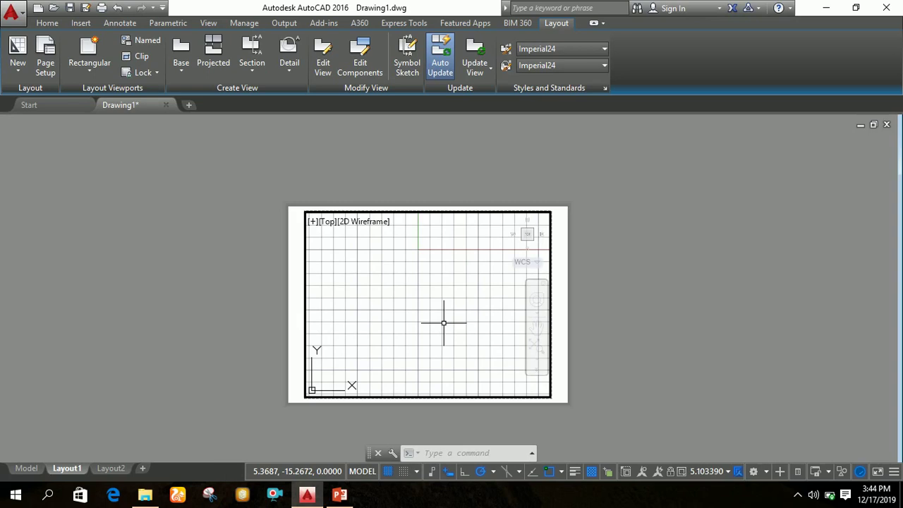
{"action": "scroll", "coordinate": [444, 323], "scroll_direction": "down", "scroll_amount": 1}
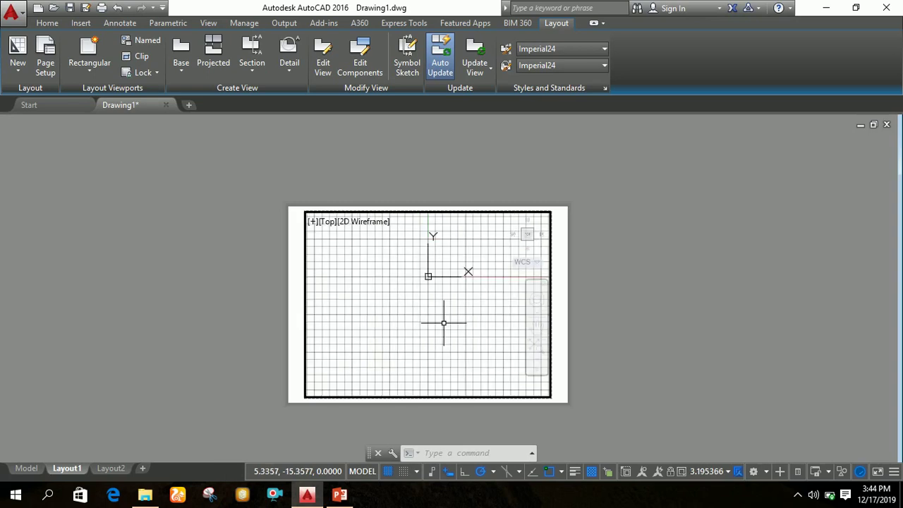
{"action": "scroll", "coordinate": [444, 323], "scroll_direction": "up", "scroll_amount": 1}
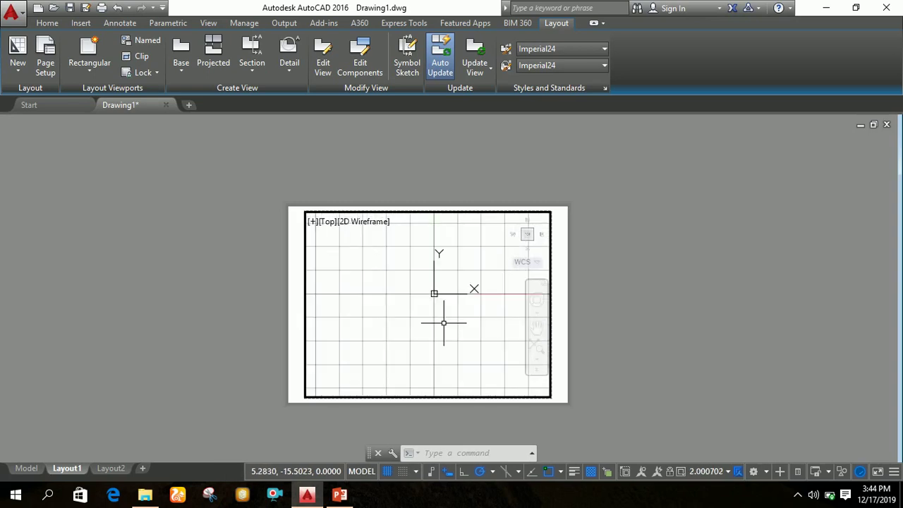
{"action": "scroll", "coordinate": [444, 323], "scroll_direction": "up", "scroll_amount": 2}
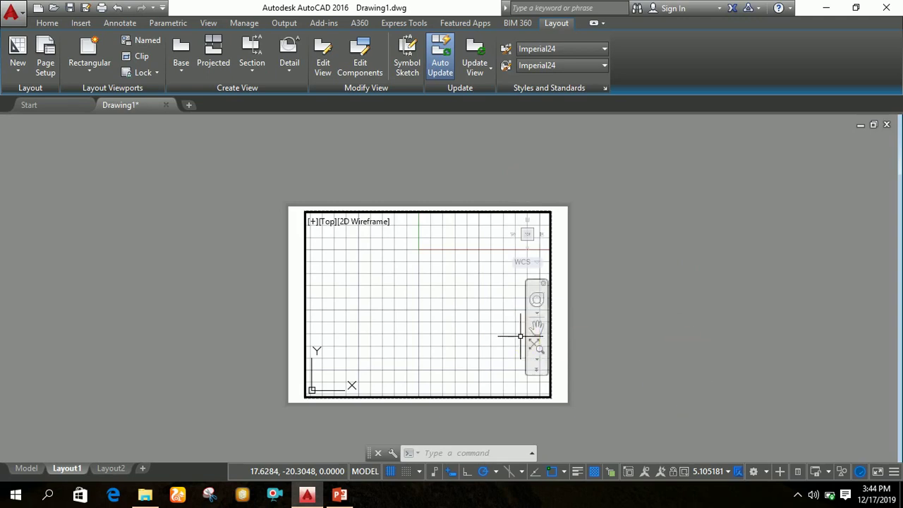
- Reset the viewport scale to 2:1 and return to paper space on the full sheet
{"action": "left_click", "coordinate": [729, 471]}
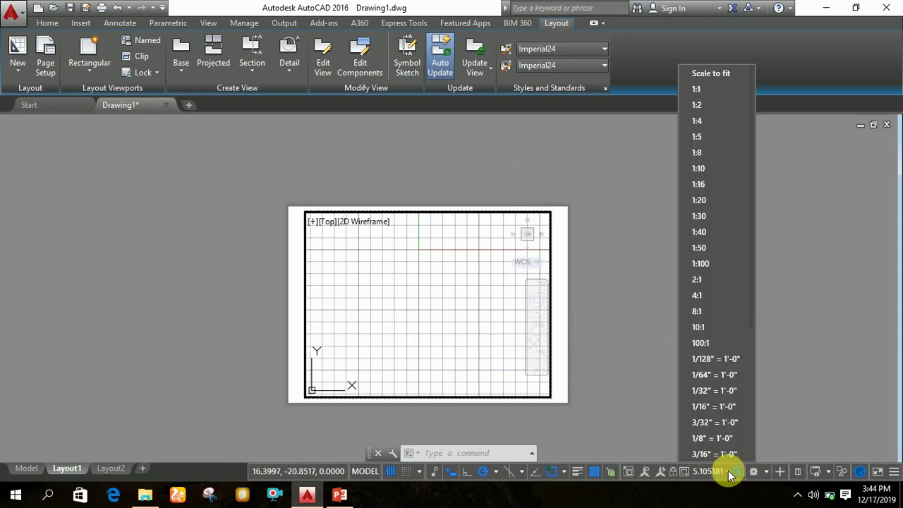
{"action": "left_click", "coordinate": [695, 282]}
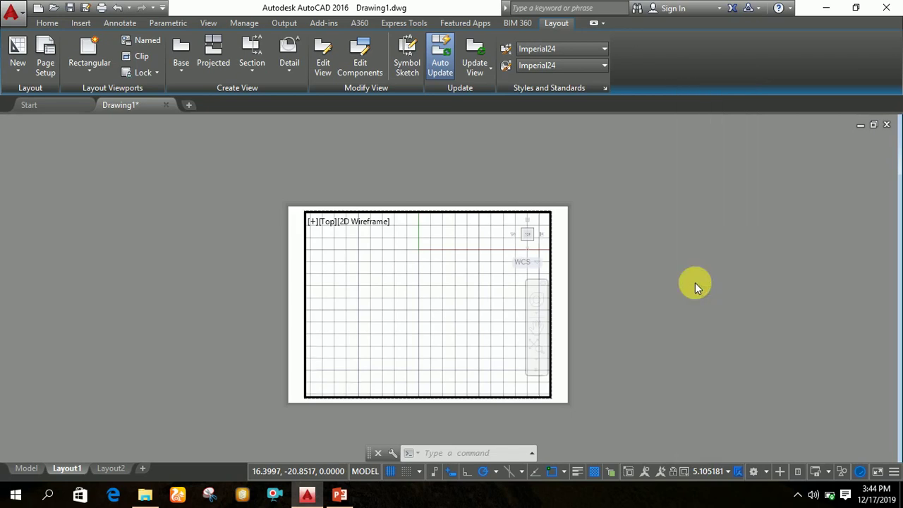
{"action": "double_click", "coordinate": [724, 317]}
{"action": "scroll", "coordinate": [414, 365], "scroll_direction": "up", "scroll_amount": 4}
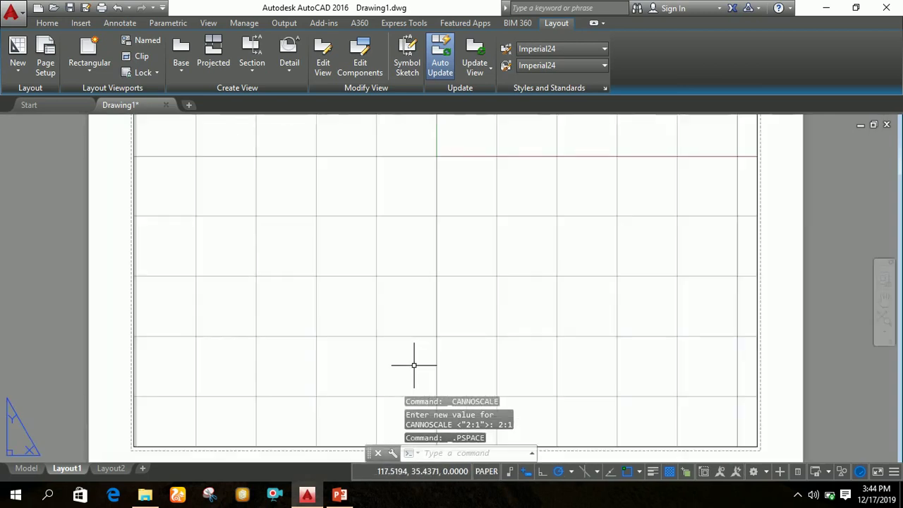
{"action": "scroll", "coordinate": [416, 363], "scroll_direction": "down", "scroll_amount": 4}
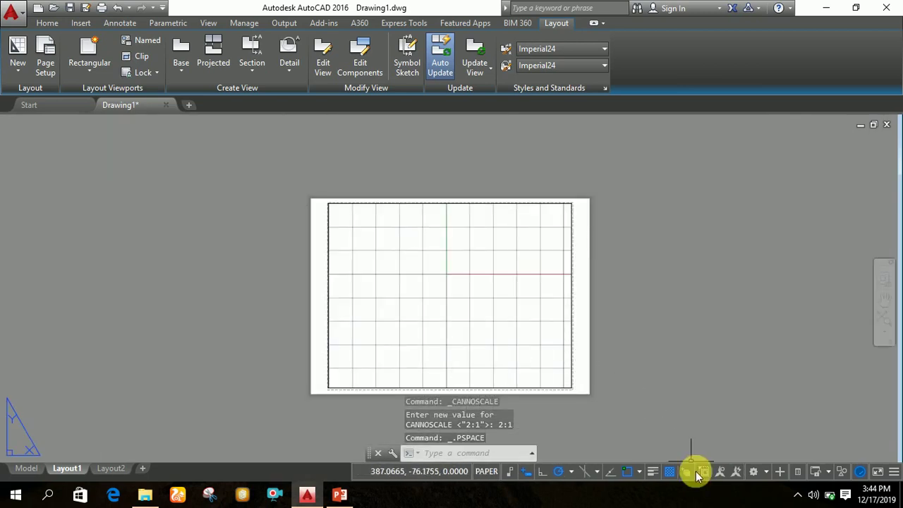
{"action": "scroll", "coordinate": [497, 329], "scroll_direction": "up", "scroll_amount": 2}
{"action": "scroll", "coordinate": [497, 331], "scroll_direction": "down", "scroll_amount": 2}
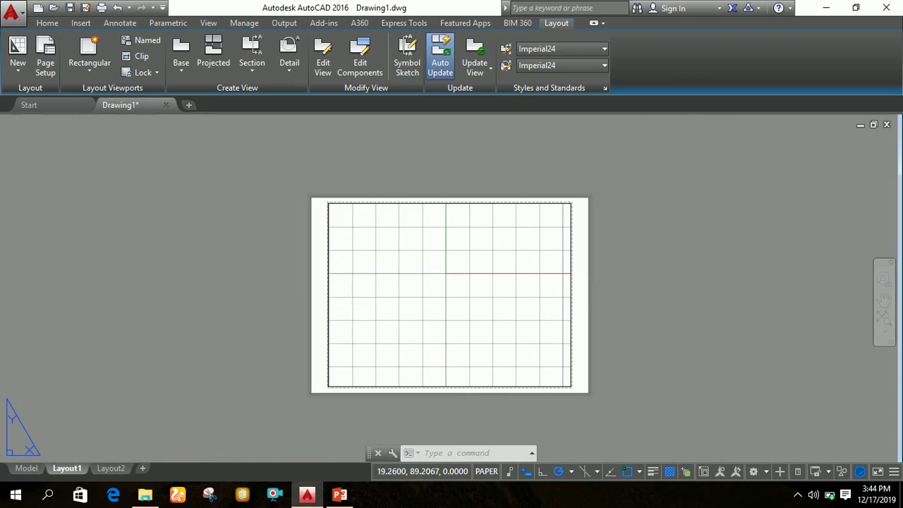
- Plot Layout1 to PDF as Drawing1-Layout1, overwriting the existing file
{"action": "key", "text": "ctrl+p"}
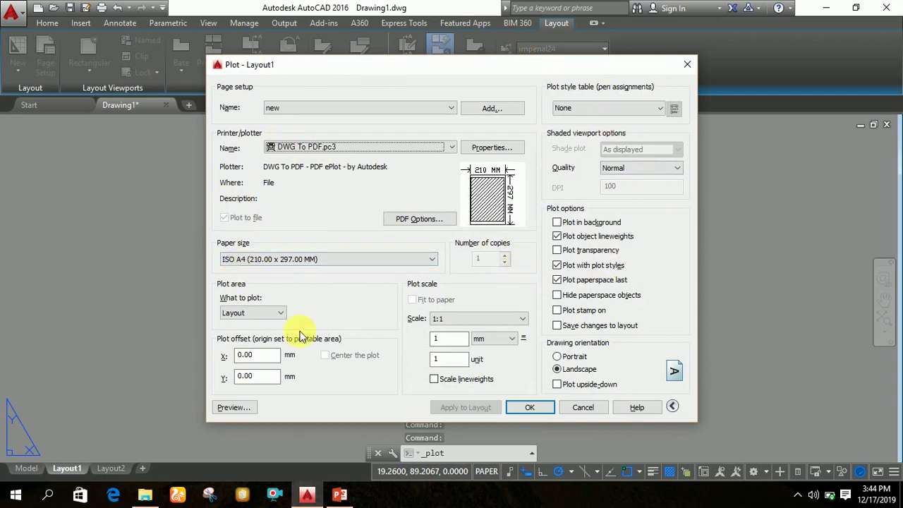
{"action": "left_click", "coordinate": [527, 408]}
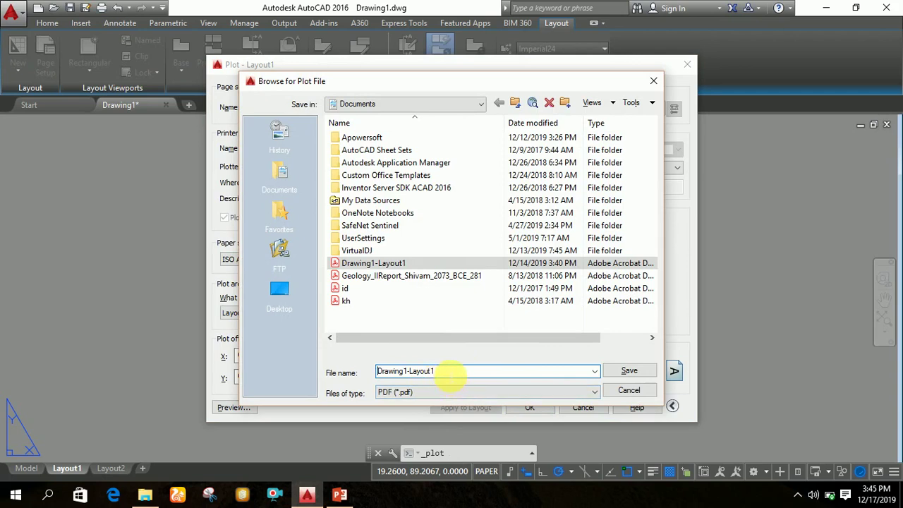
{"action": "left_click", "coordinate": [628, 370]}
{"action": "left_click", "coordinate": [488, 256]}
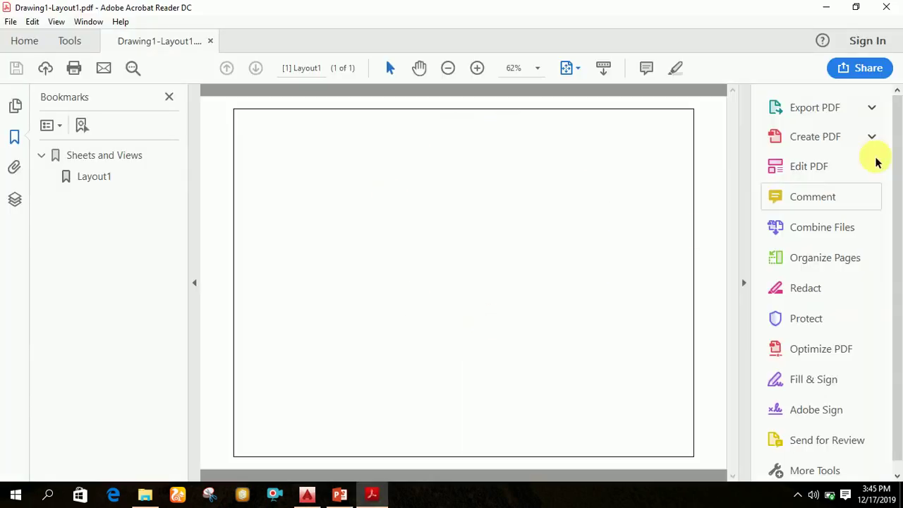
- Minimize the Drawing1-Layout1.pdf viewer in Acrobat Reader to return to AutoCAD
{"action": "left_click", "coordinate": [826, 7]}
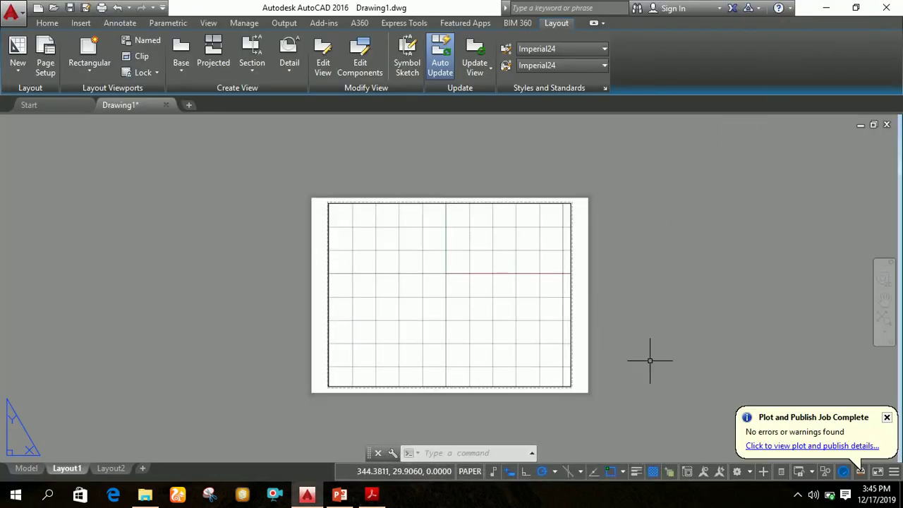
- Glance at the plotted PDF, then switch to PowerPoint's slide 4 scale-conversion examples
{"action": "left_click", "coordinate": [381, 501]}
{"action": "mouse_move", "coordinate": [381, 500]}
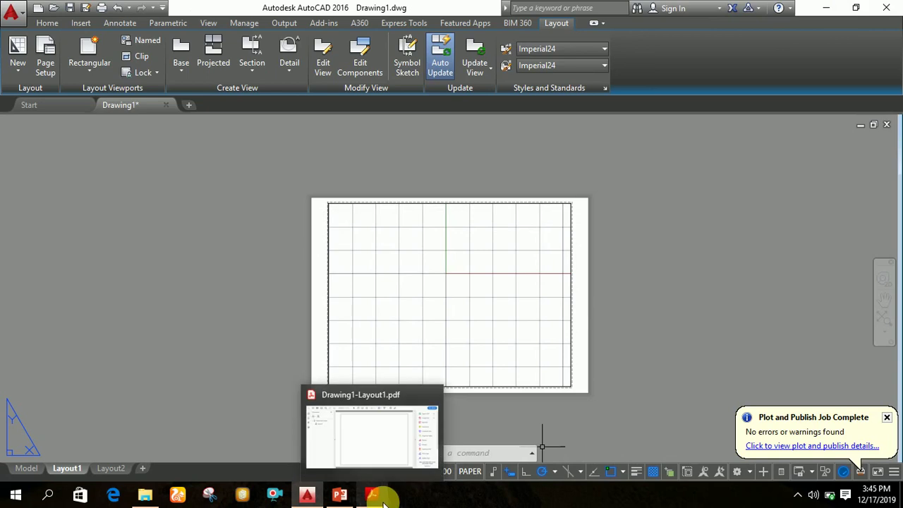
{"action": "left_click", "coordinate": [722, 301]}
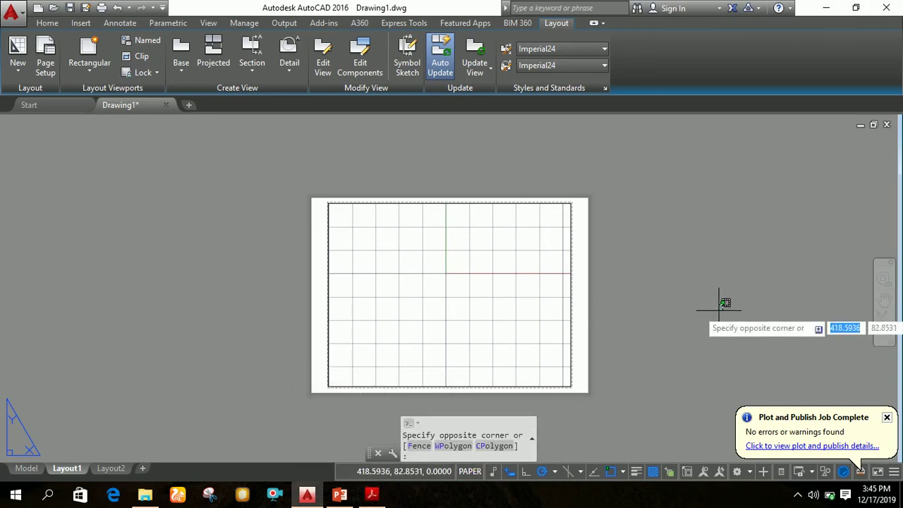
{"action": "left_click", "coordinate": [338, 496]}
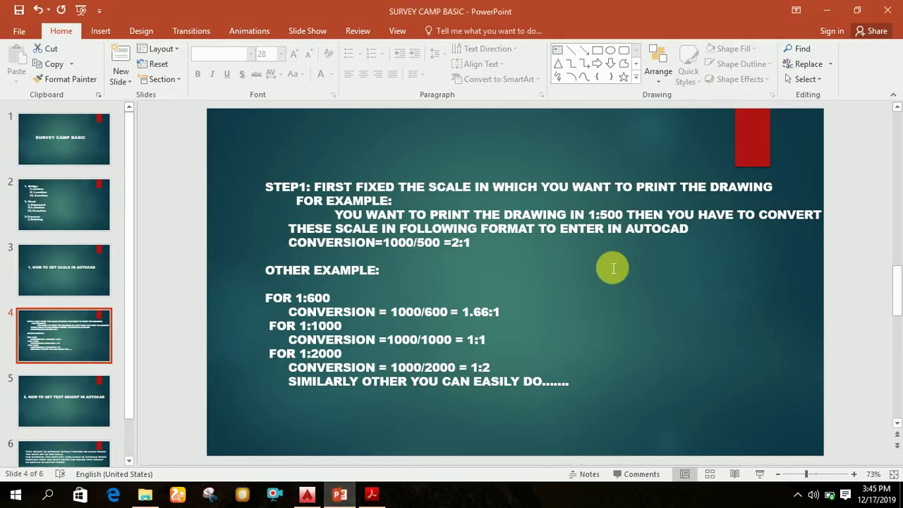